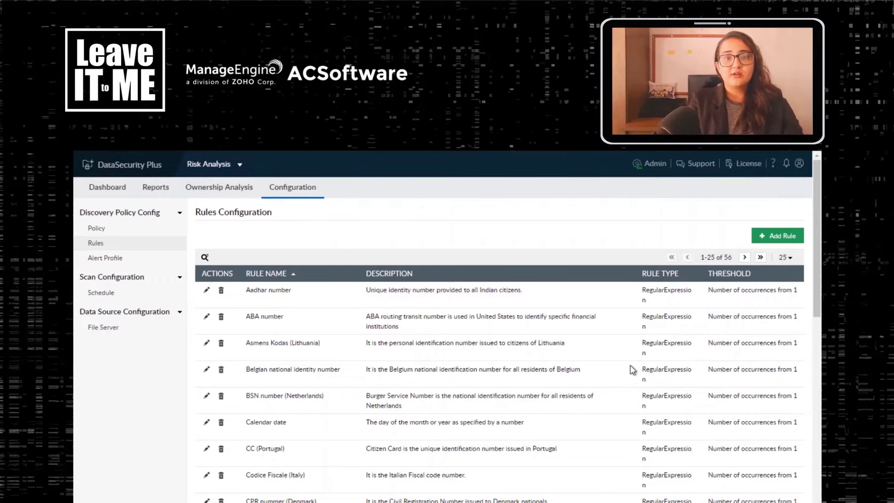
Look through the predefined data discovery rules, including the national ID and credit card entries
scroll(629, 366, "down", 5)
scroll(630, 359, "up", 6)
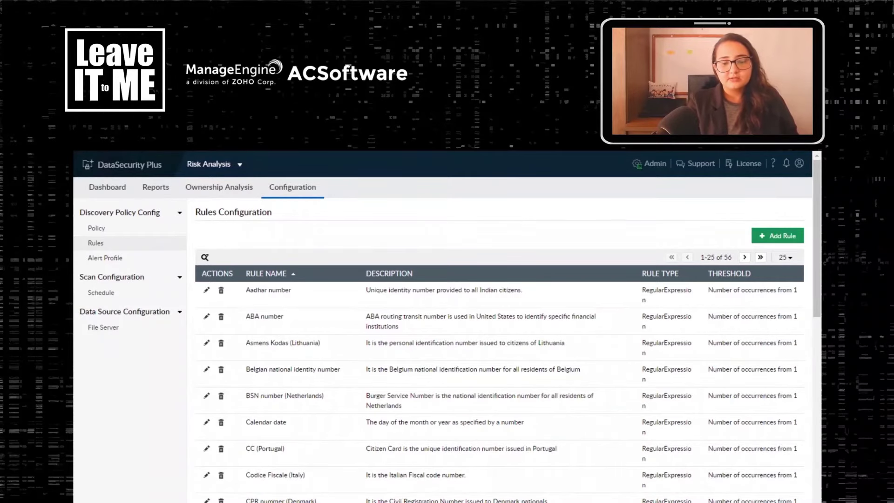
scroll(359, 342, "down", 3)
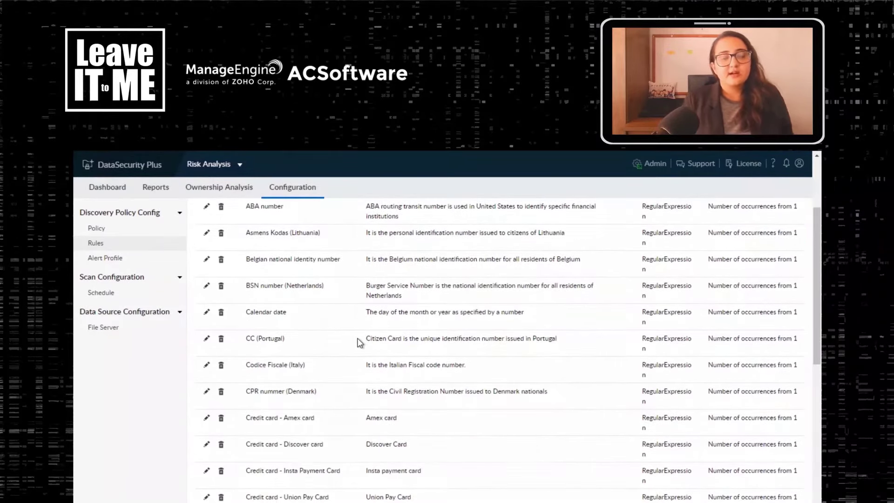
scroll(342, 344, "down", 2)
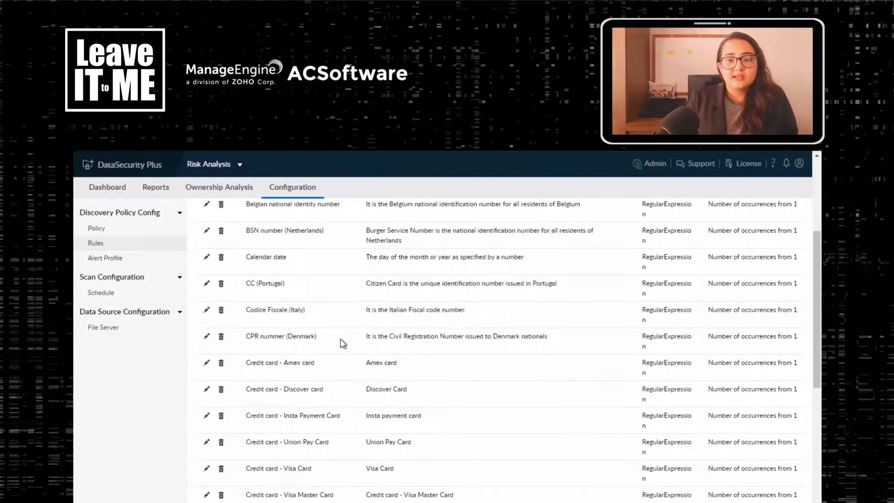
scroll(308, 381, "down", 3)
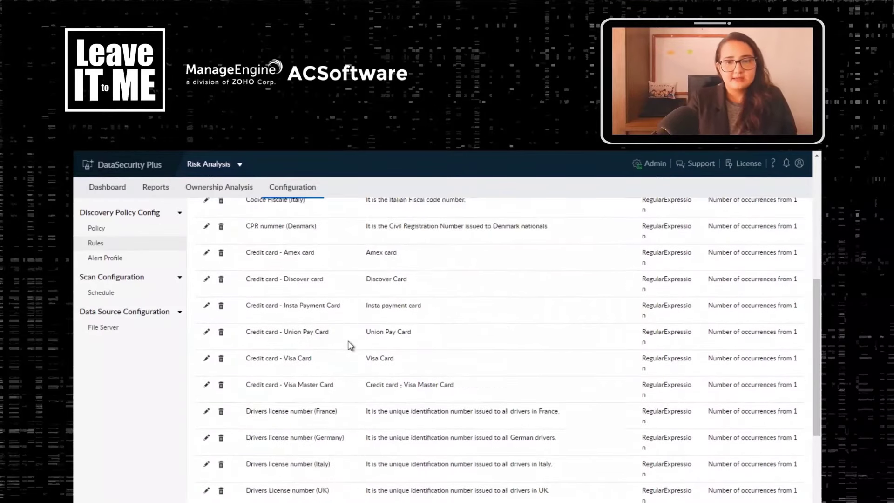
scroll(347, 349, "up", 8)
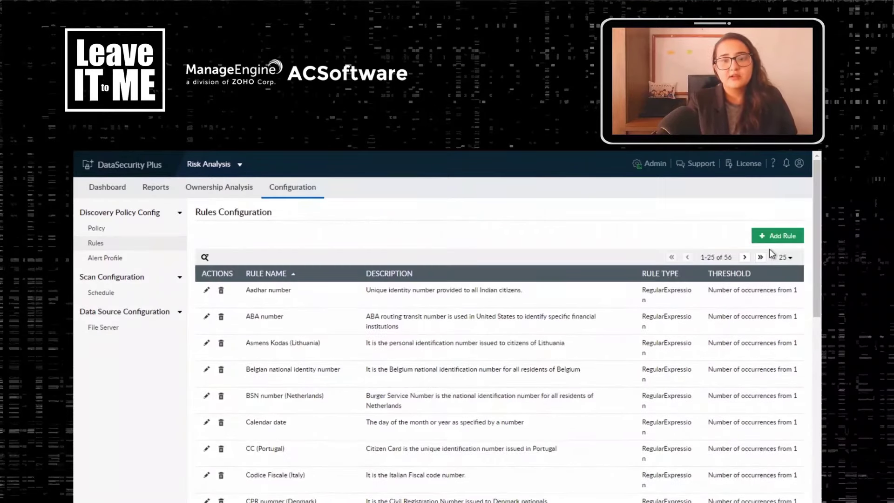
Start a new rule named CPF_ with an empty description, keeping Regular Expression as the match type
left_click(773, 242)
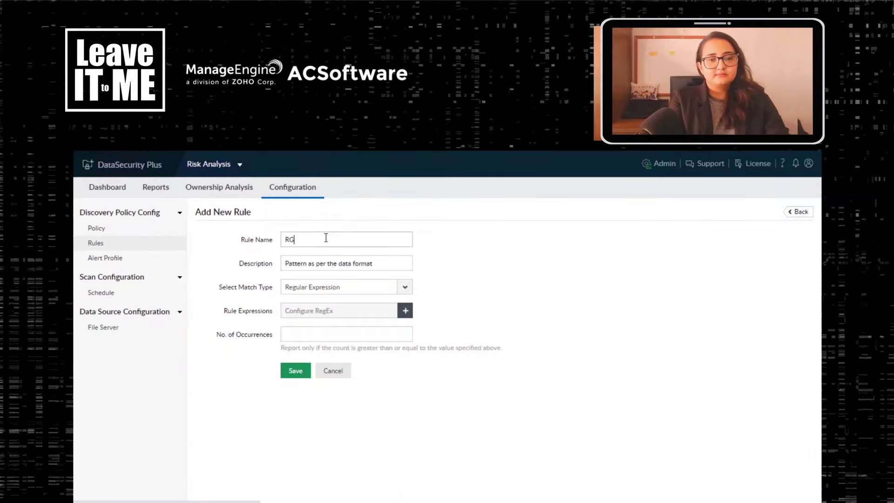
left_click_drag(325, 238, 239, 236)
type("CPF")
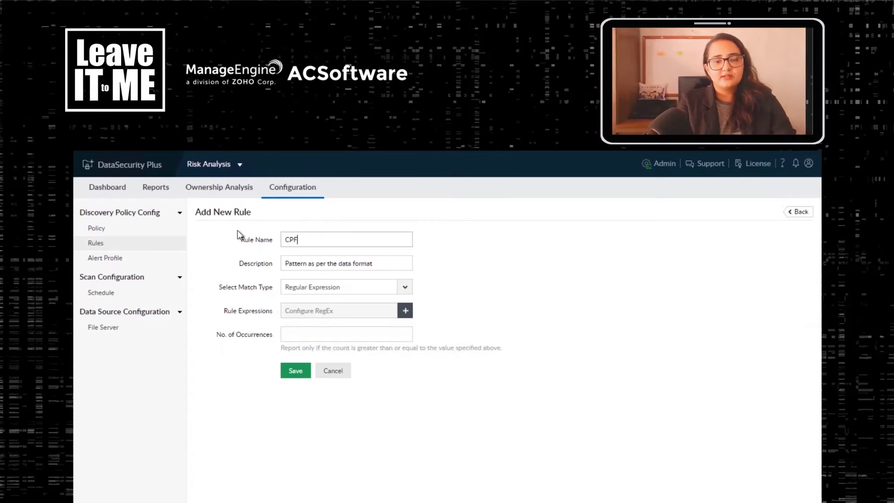
type("_")
key("Tab")
key("BackSpace")
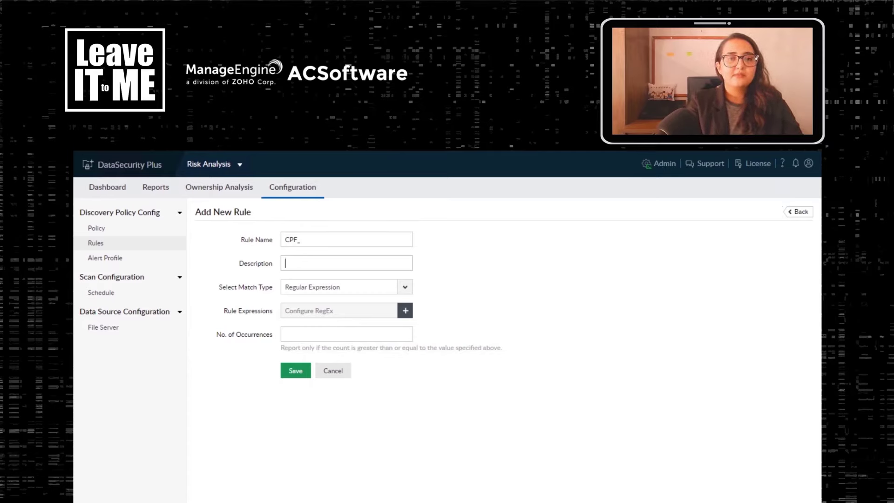
left_click(404, 286)
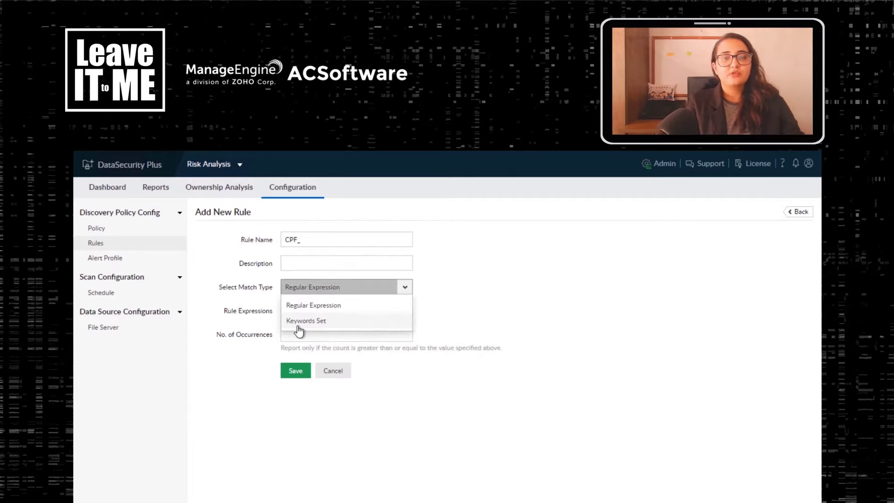
left_click(455, 315)
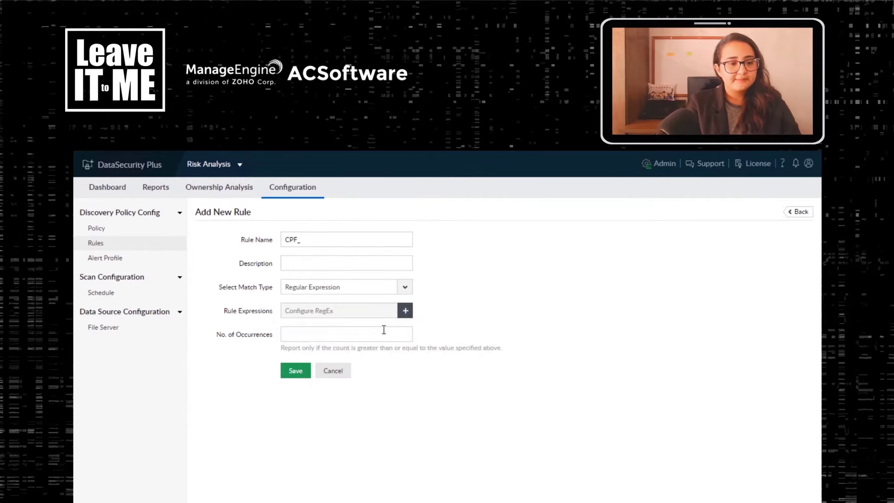
Paste the copied CPF-format regular expression into the rule's expressions and store it
left_click(405, 311)
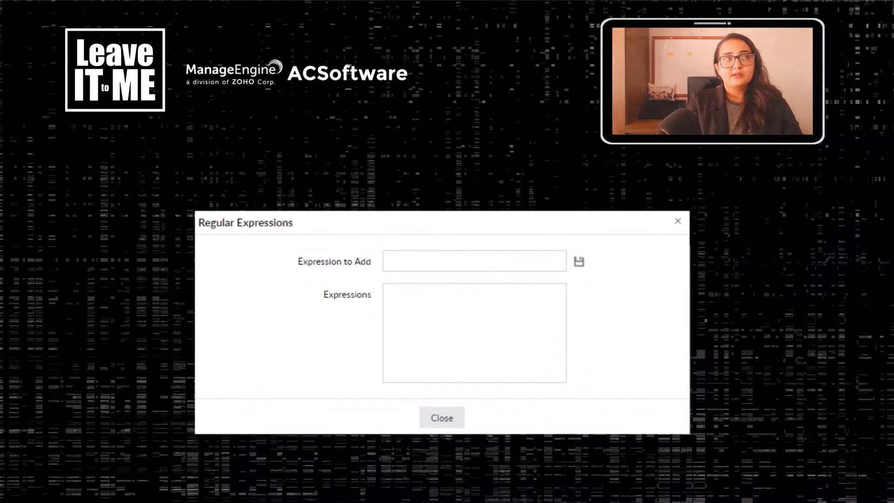
left_click(526, 259)
right_click(527, 261)
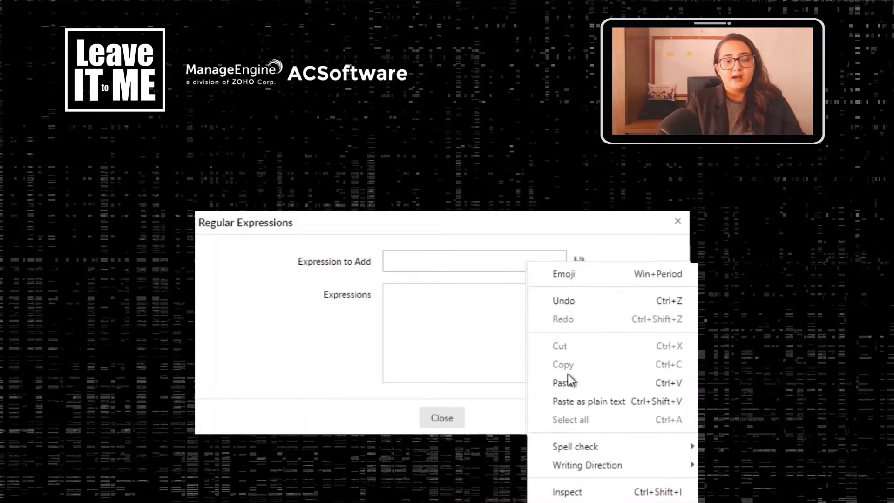
left_click(551, 383)
left_click(578, 267)
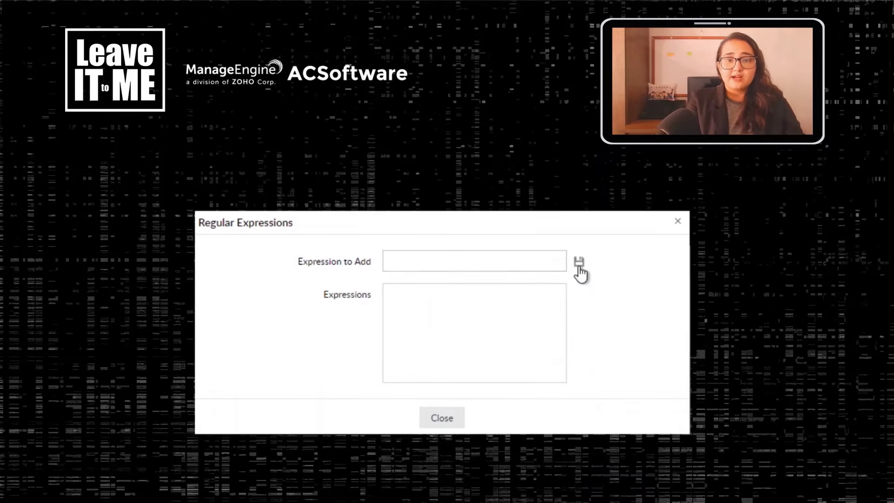
left_click(438, 419)
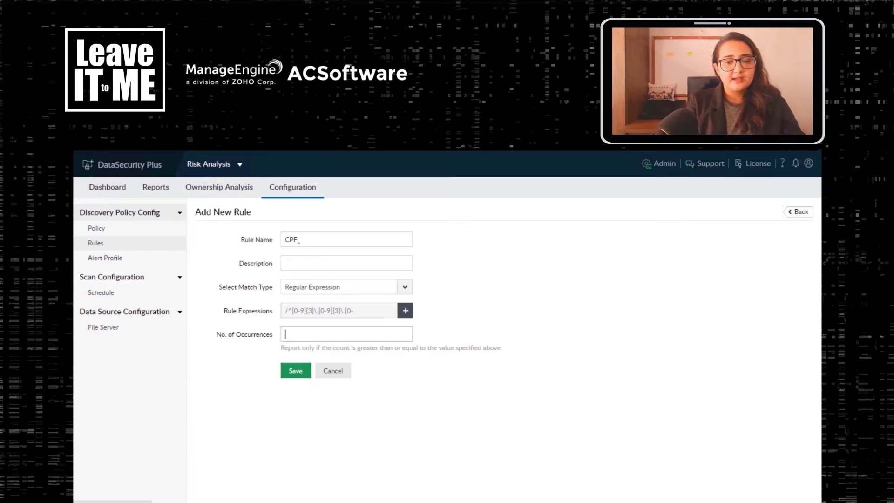
Set the number of occurrences to 1, save the rule and locate CPF_ in the rules list
type("1")
left_click(298, 372)
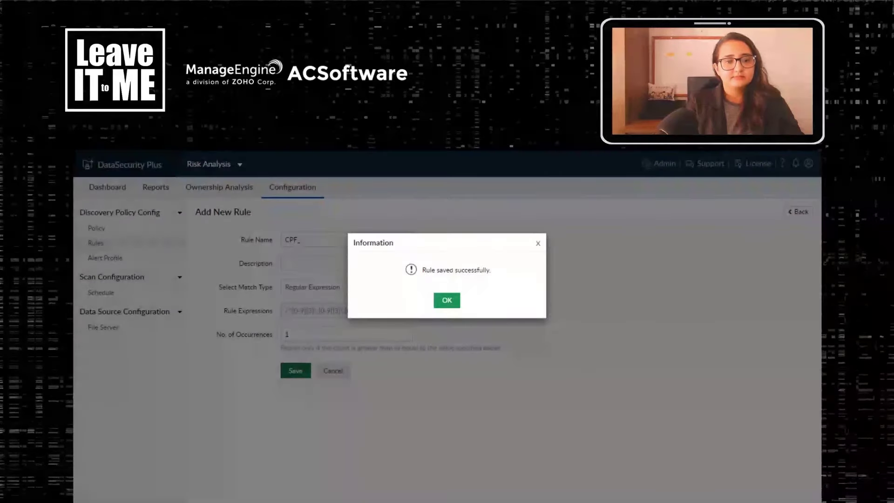
left_click(446, 300)
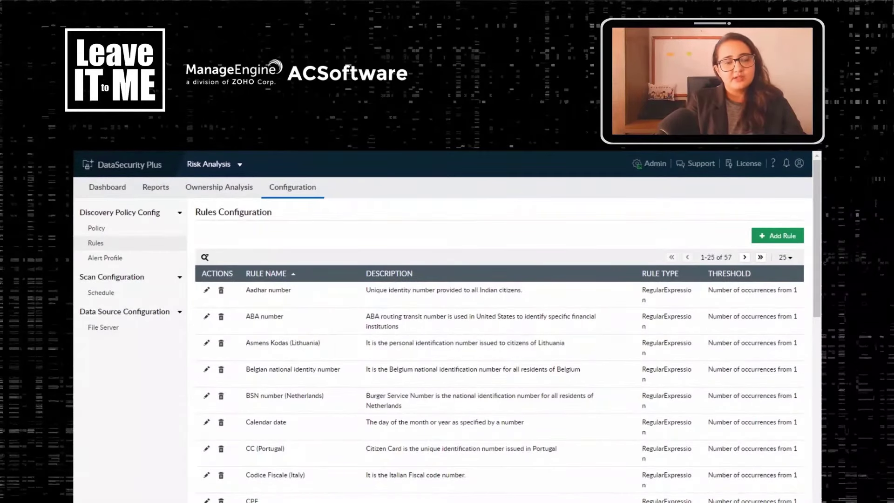
scroll(274, 468, "down", 2)
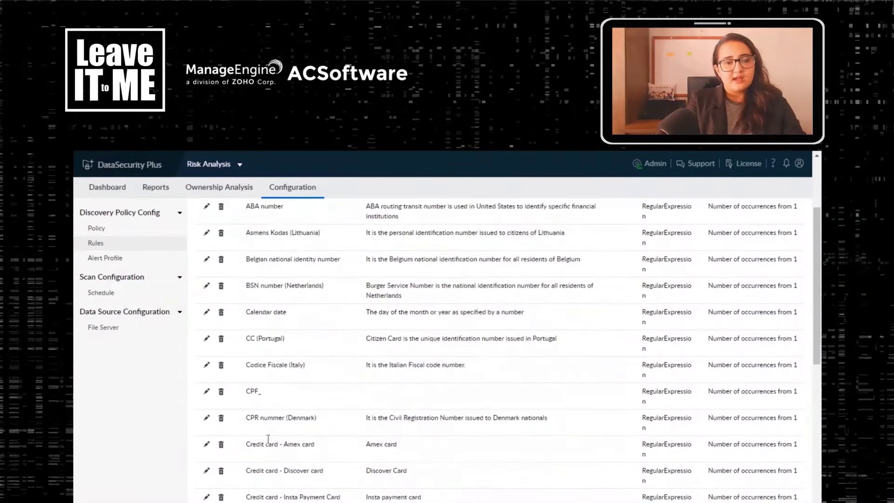
double_click(248, 392)
left_click(254, 394)
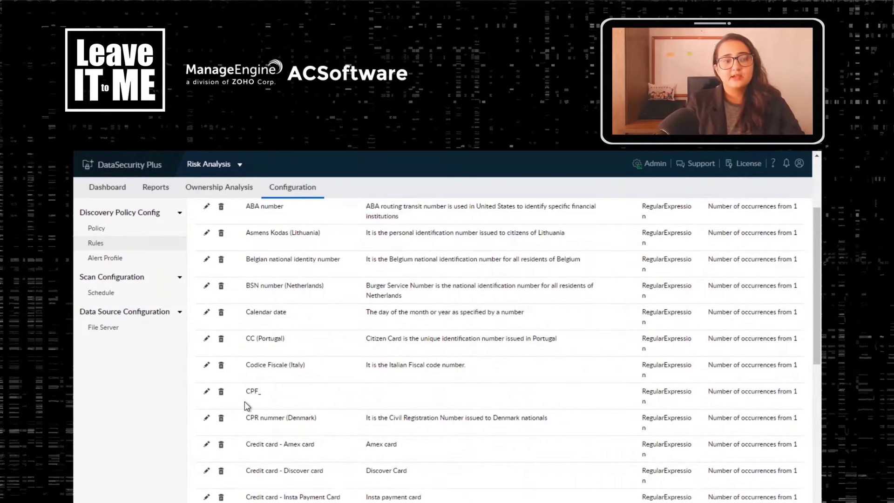
scroll(244, 402, "up", 3)
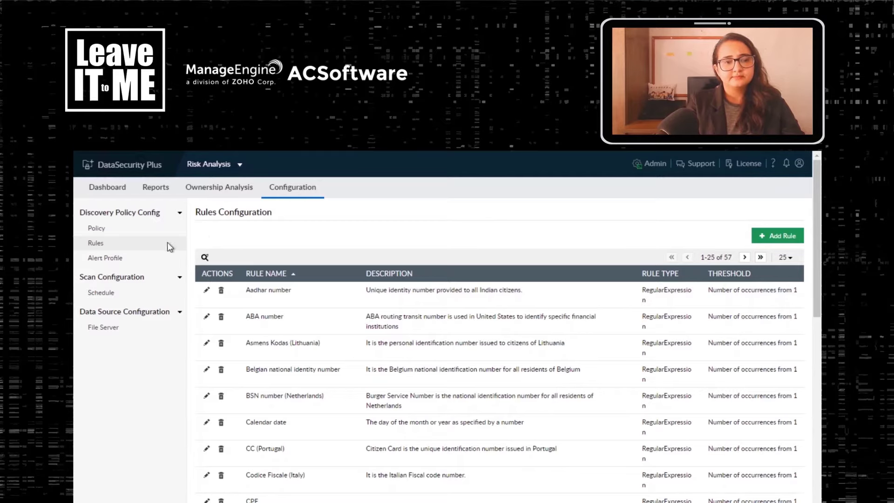
Start a new discovery policy named LGPD with the description "Lei Geral de Proteção de Dados"
left_click(108, 235)
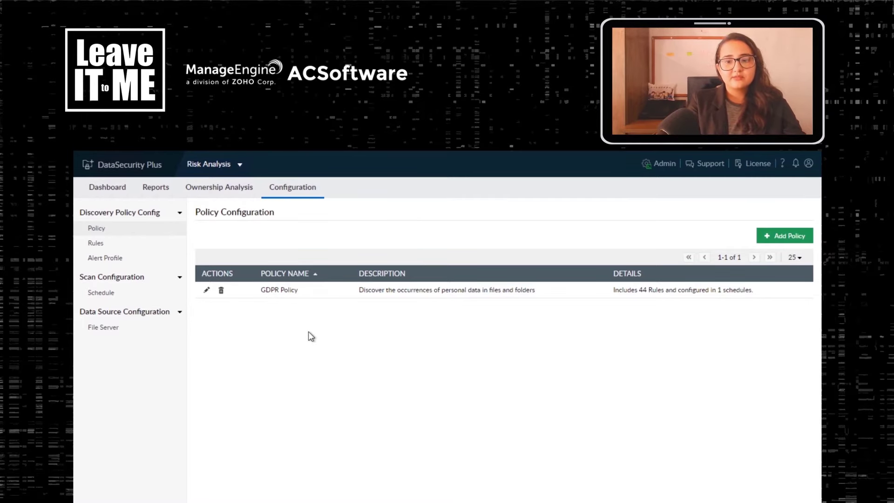
left_click(777, 236)
left_click(344, 244)
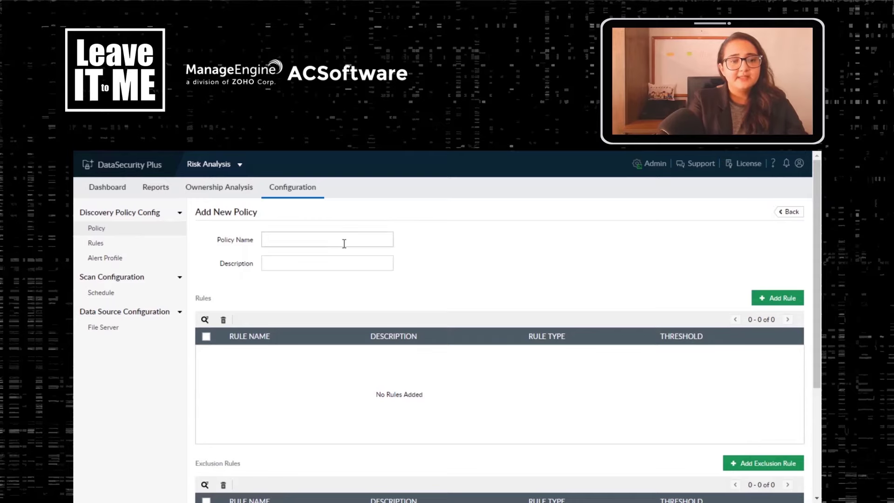
type("LGPD")
left_click(335, 264)
type("Lei Geral de Prote")
type("ção de Dados")
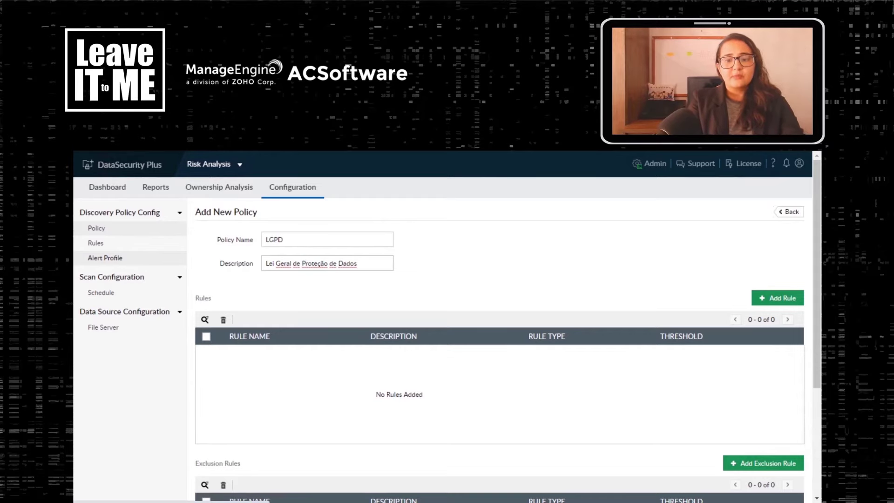
left_click(575, 286)
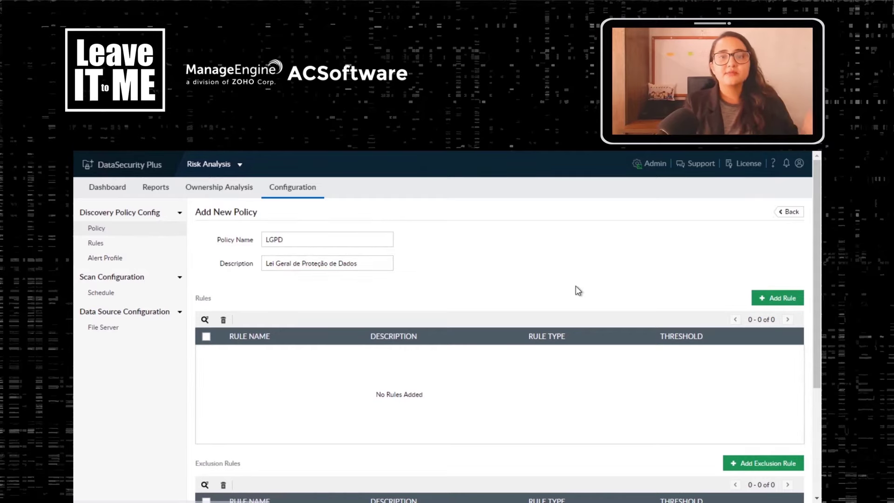
Find the CPF_ rule by searching for "cpf" and add it to the LGPD policy
left_click(786, 302)
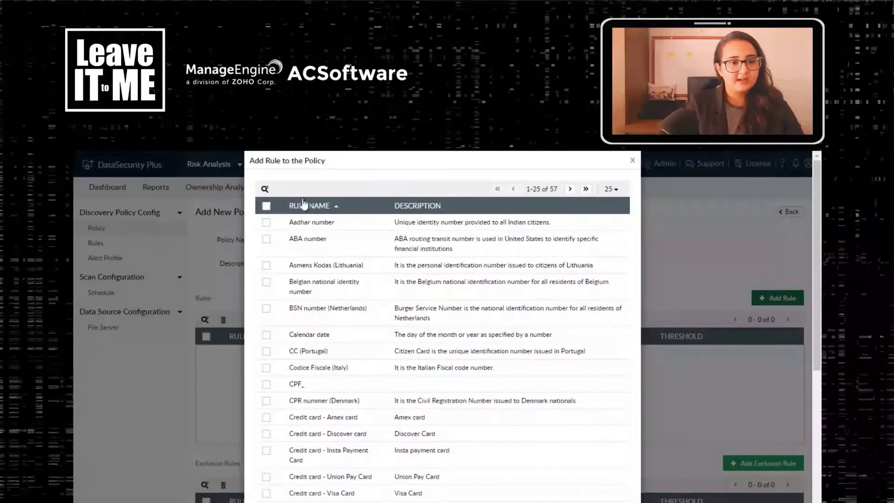
left_click(264, 189)
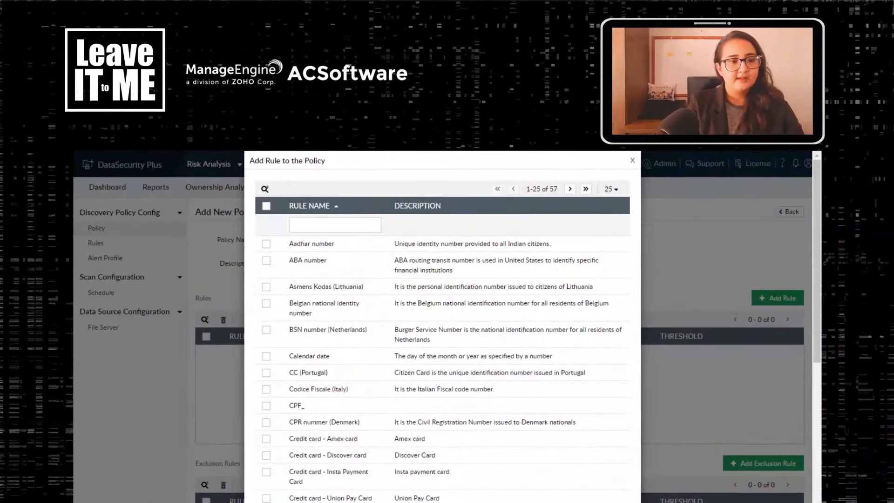
left_click(332, 227)
type("cpf")
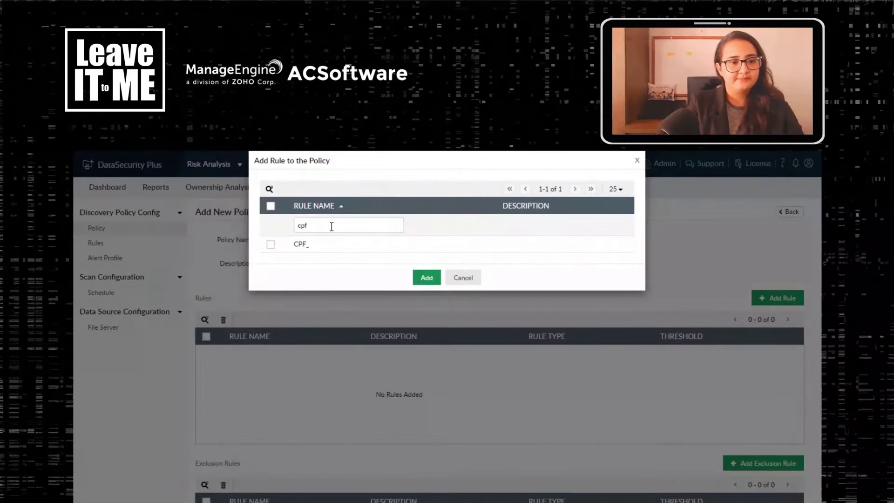
left_click(270, 246)
left_click(426, 277)
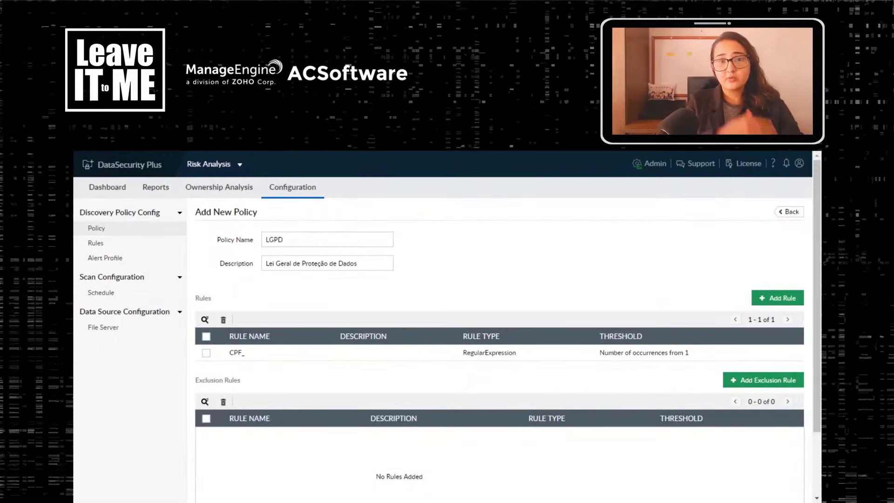
Add the Amex, Discover, Insta Payment, Union Pay, Visa and Visa Master credit card rules to the policy
left_click(782, 298)
scroll(263, 405, "down", 2)
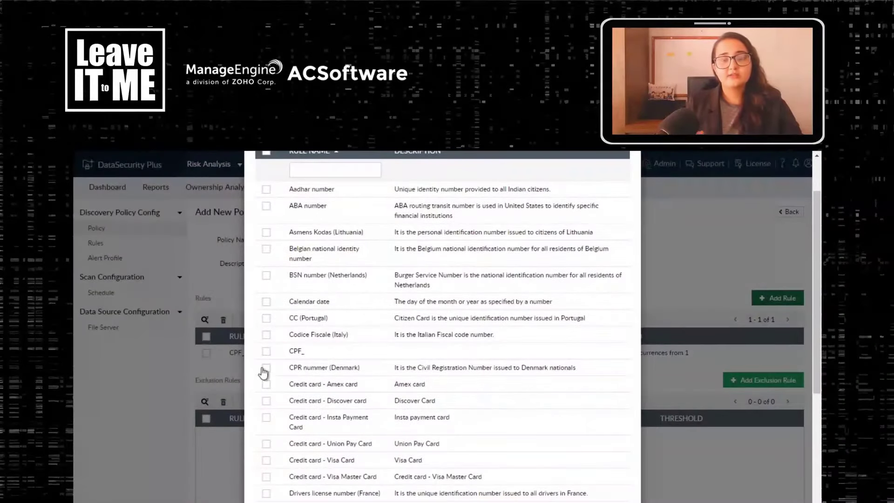
left_click(265, 384)
left_click(266, 400)
left_click(267, 418)
left_click(266, 444)
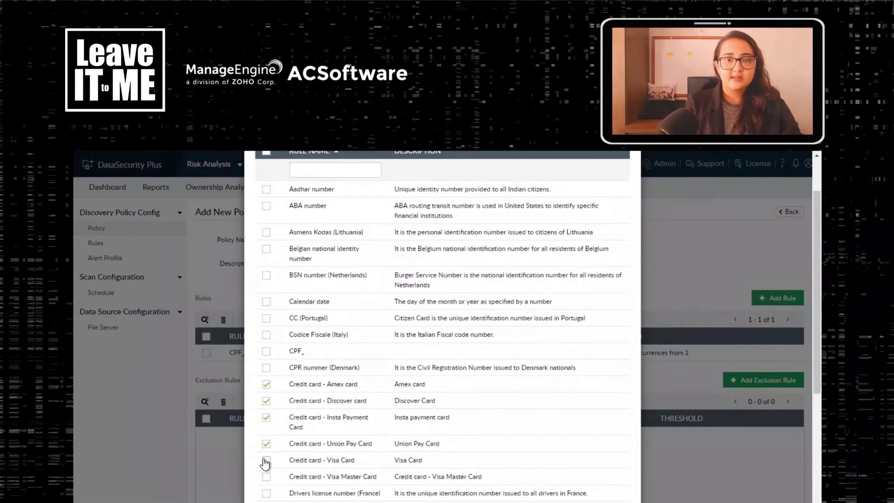
left_click(266, 460)
scroll(264, 456, "down", 2)
left_click(266, 429)
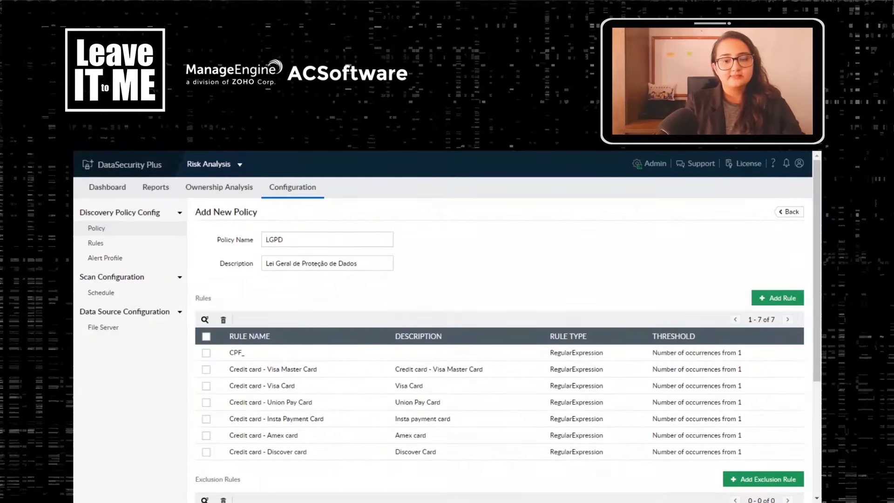
Save the LGPD policy without any exclusion rules
scroll(429, 449, "down", 4)
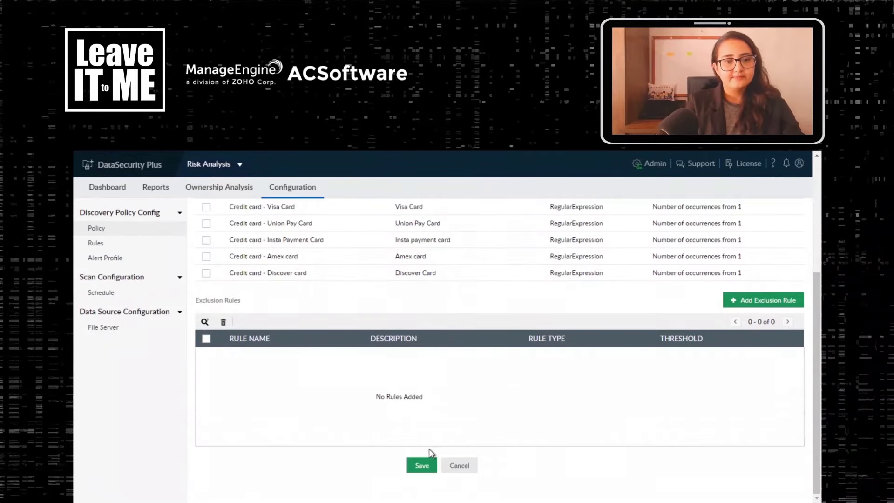
left_click(416, 468)
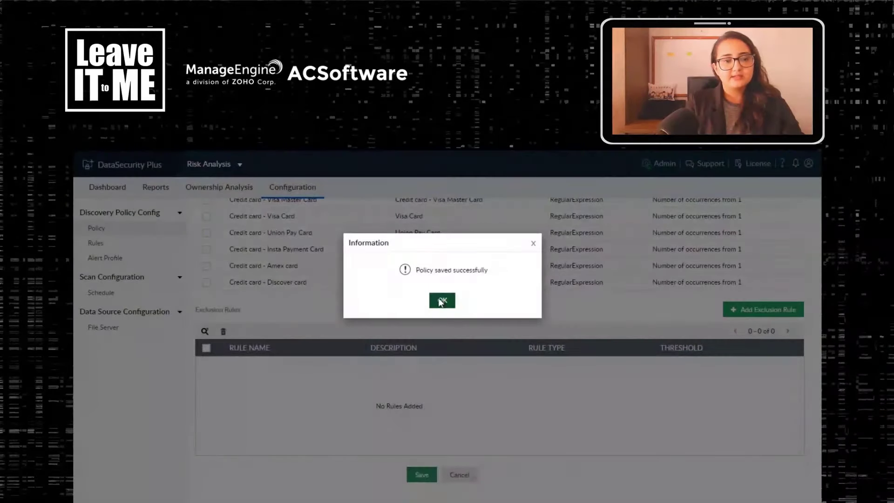
left_click(440, 300)
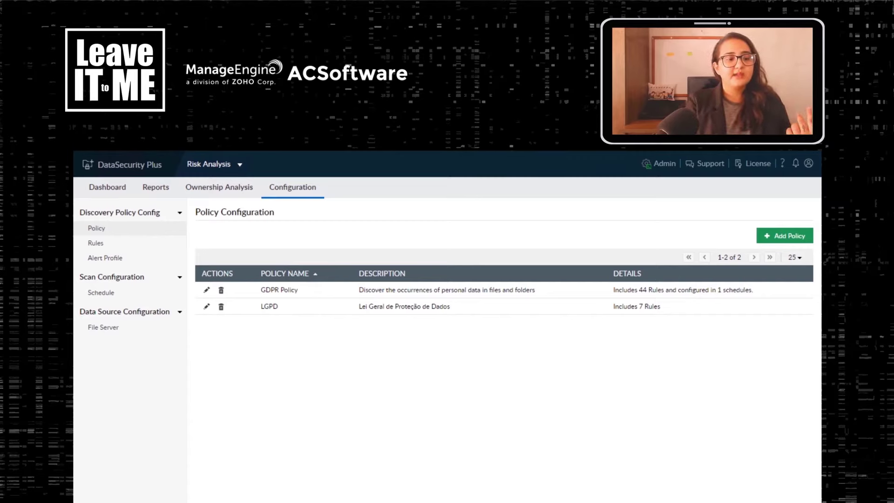
Start a new scan schedule named LGPD, keeping the default description
left_click(114, 298)
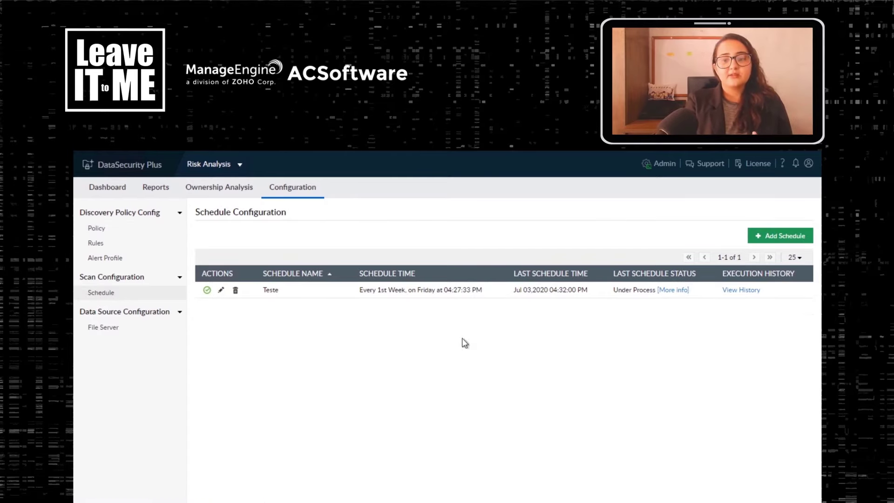
left_click(781, 242)
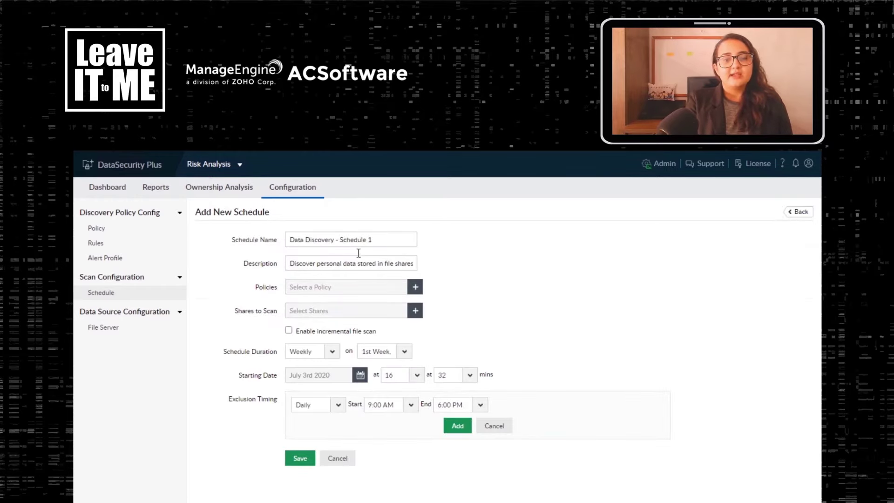
left_click_drag(375, 239, 287, 238)
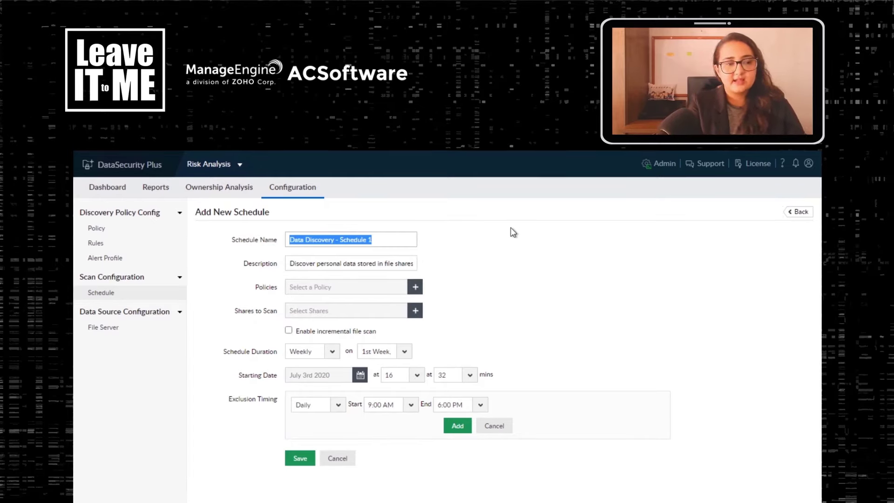
type("LGPD")
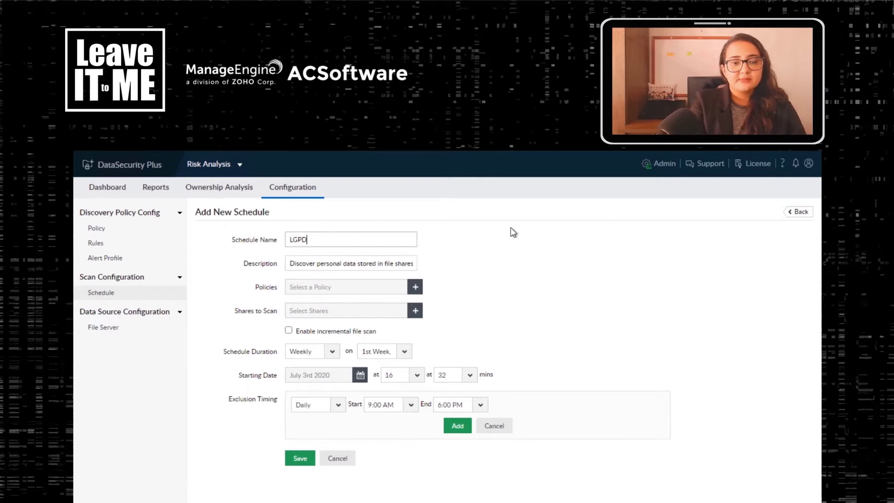
key("Tab")
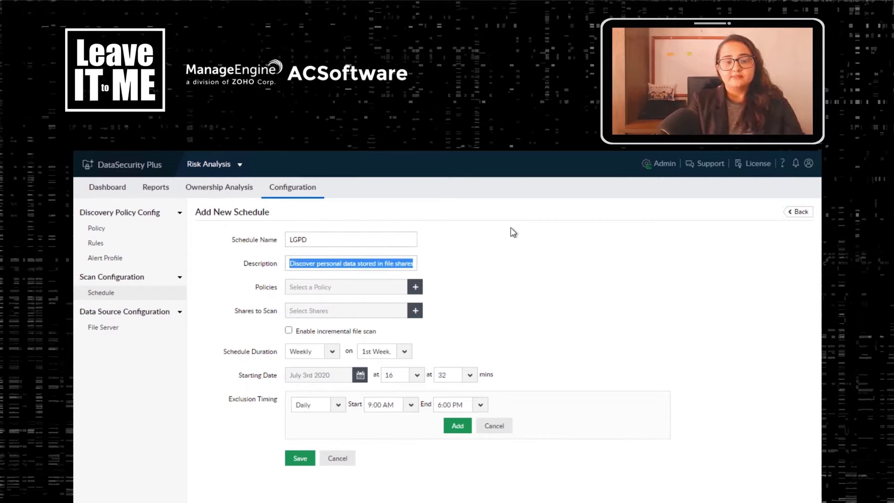
Assign the LGPD policy to the schedule
left_click(415, 287)
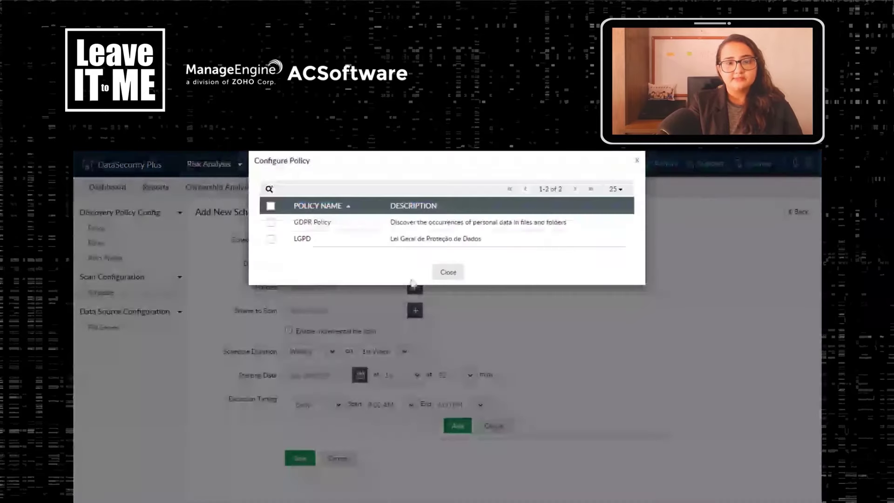
left_click(271, 239)
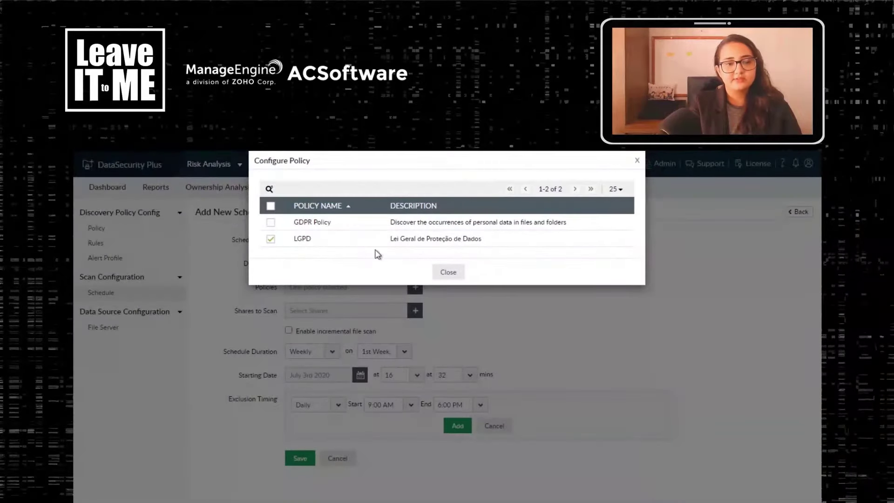
left_click(448, 274)
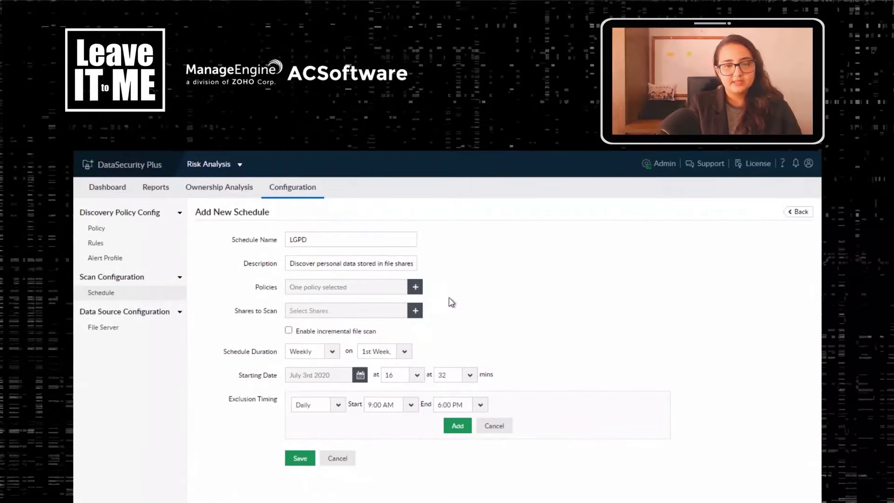
Select the Data Teste share on LAB02 and the Share share on DATASECURITY as the shares to scan
left_click(415, 311)
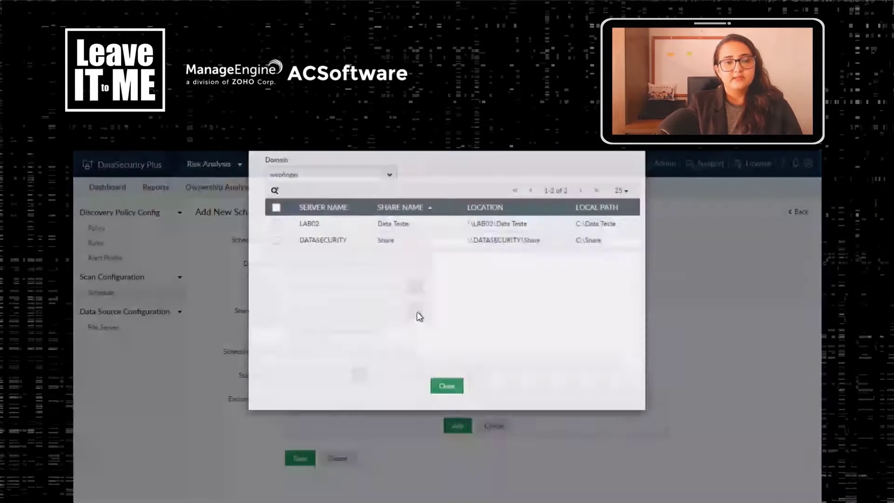
left_click(276, 254)
left_click(276, 271)
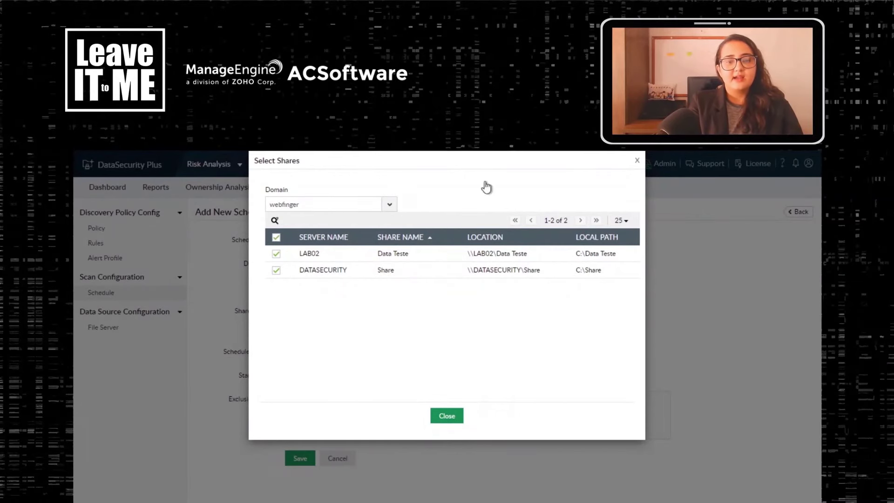
left_click(447, 415)
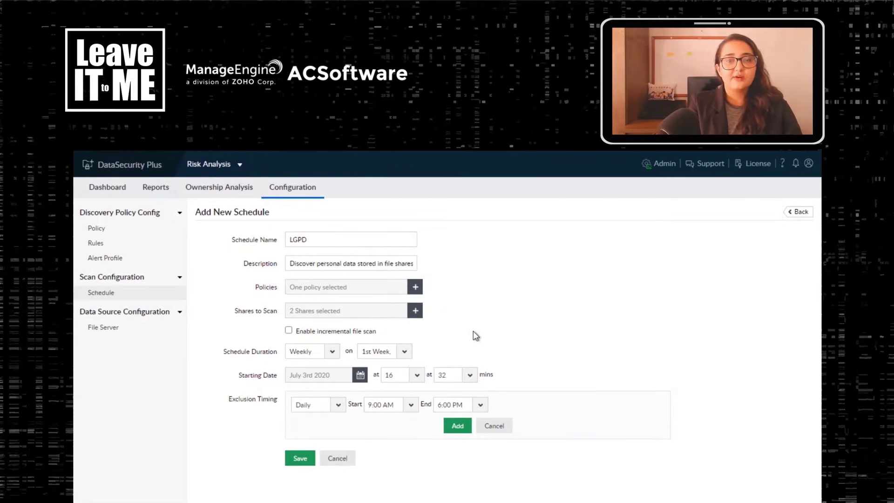
Set the schedule duration to Daily on All Days
left_click(308, 351)
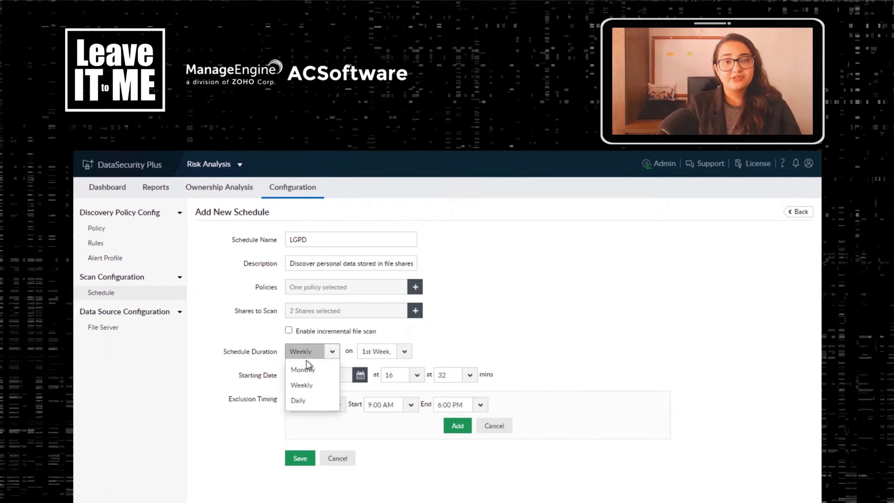
left_click(303, 401)
left_click(406, 353)
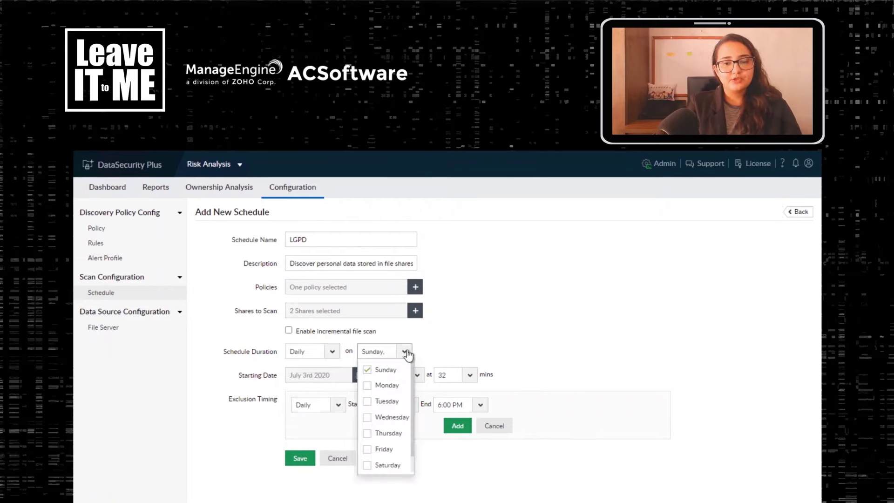
left_click(373, 385)
scroll(378, 459, "down", 1)
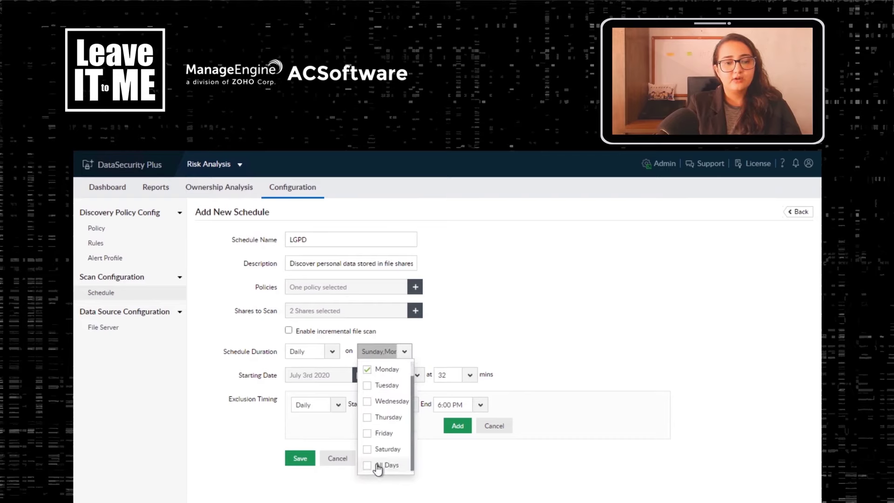
left_click(368, 464)
scroll(387, 447, "up", 1)
scroll(393, 448, "down", 1)
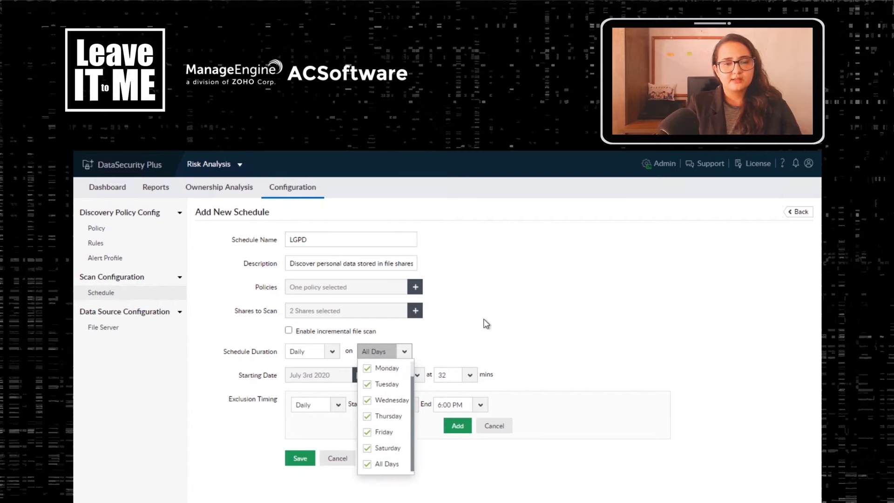
left_click(475, 333)
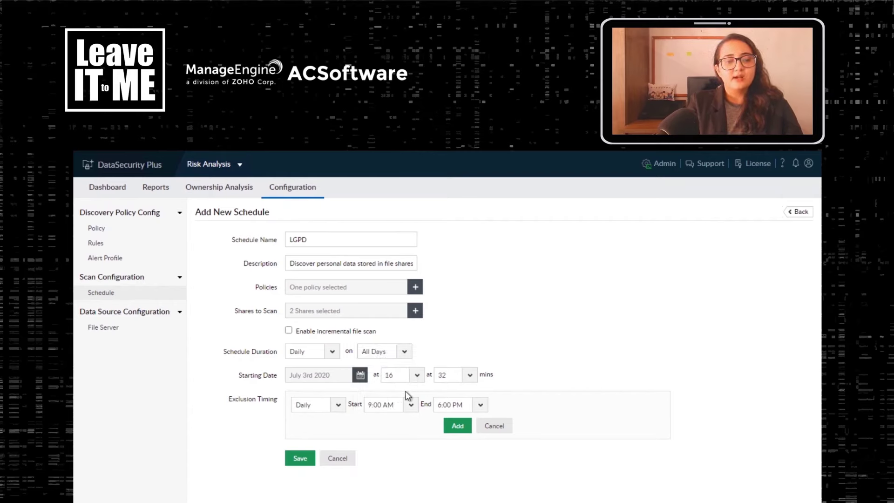
Set the schedule's starting minute to 35, keeping the hour at 16
left_click(336, 406)
left_click(435, 365)
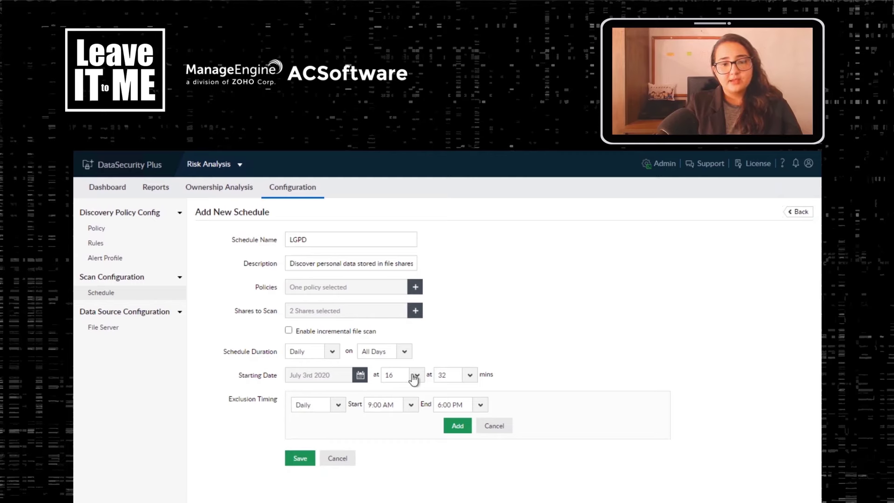
left_click(472, 376)
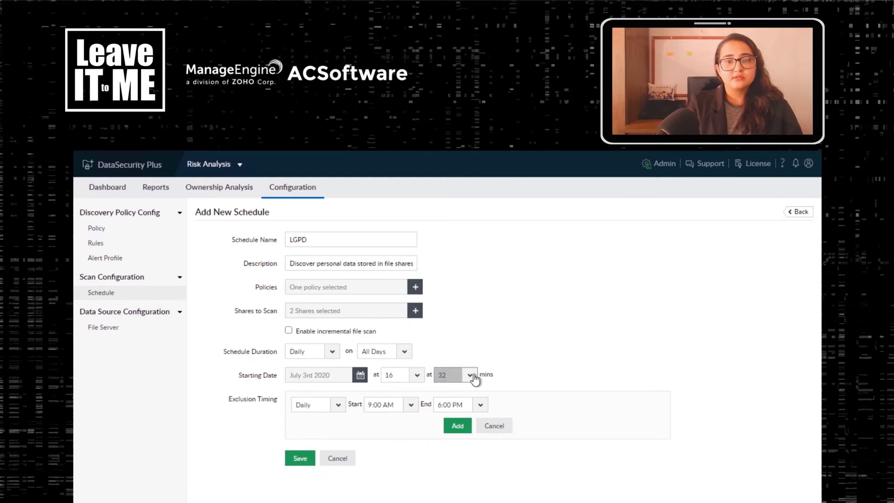
scroll(458, 459, "down", 7)
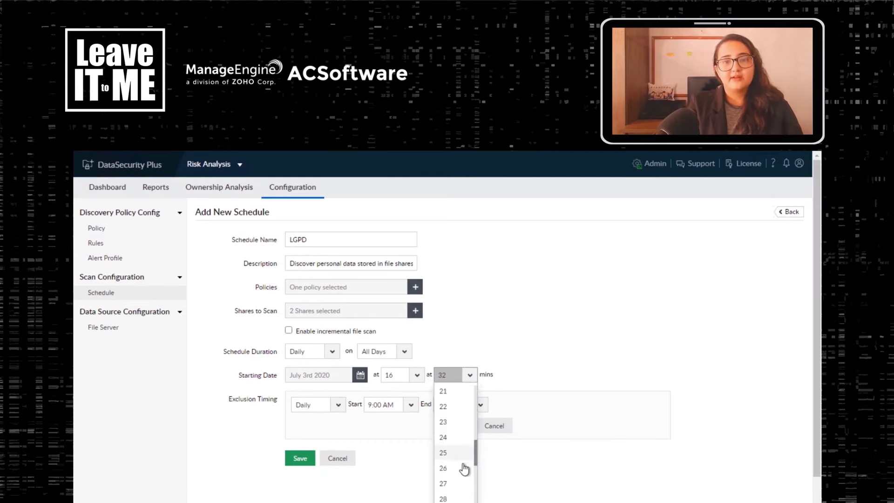
scroll(454, 461, "down", 1)
left_click(450, 446)
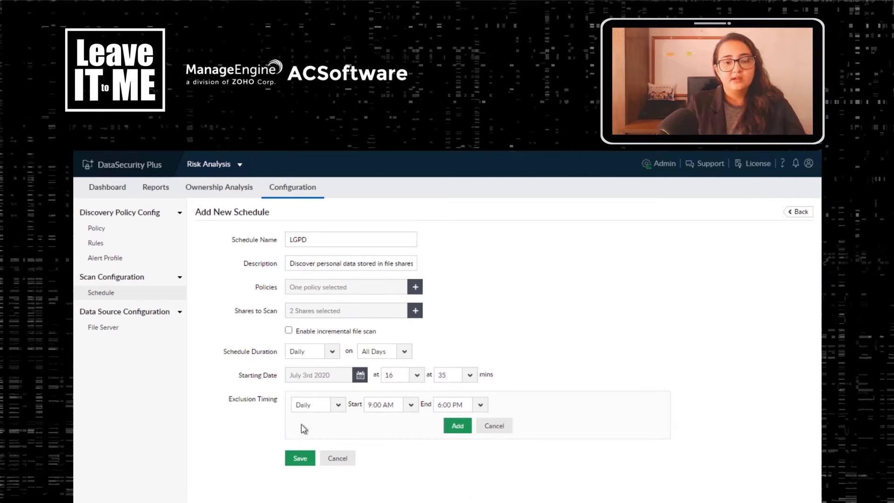
Discard the exclusion timing entry and save the LGPD schedule
left_click(495, 426)
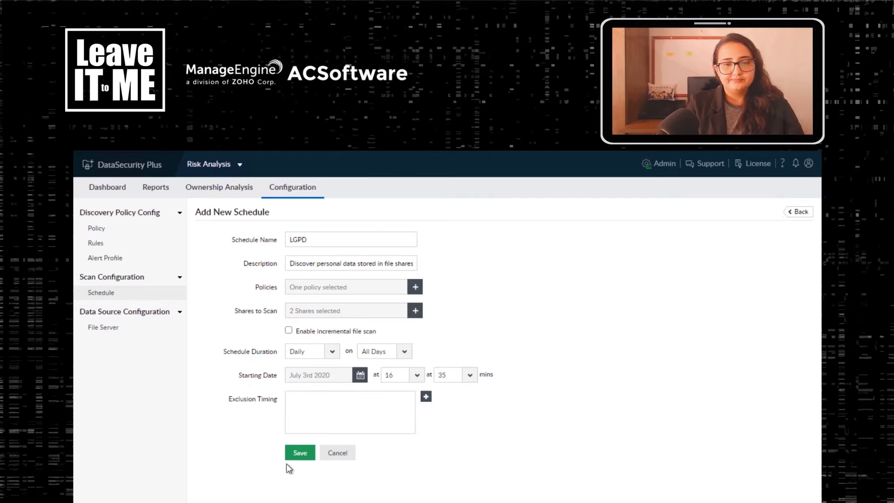
left_click(299, 453)
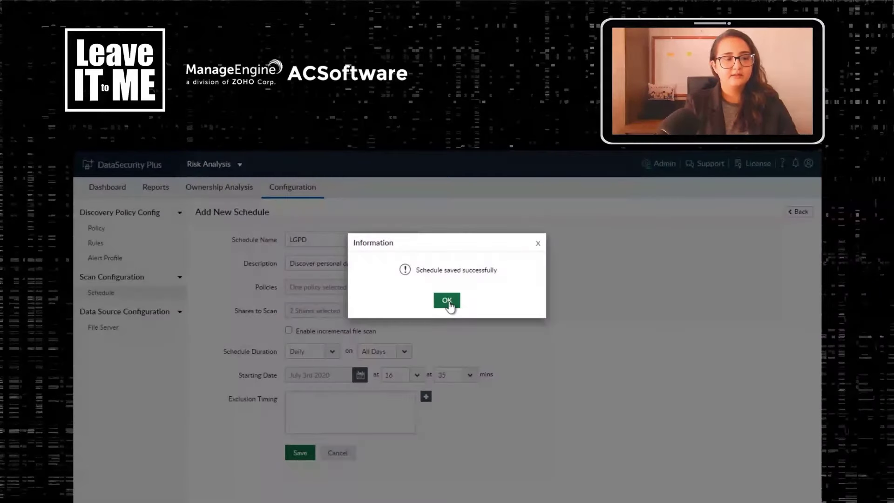
left_click(447, 300)
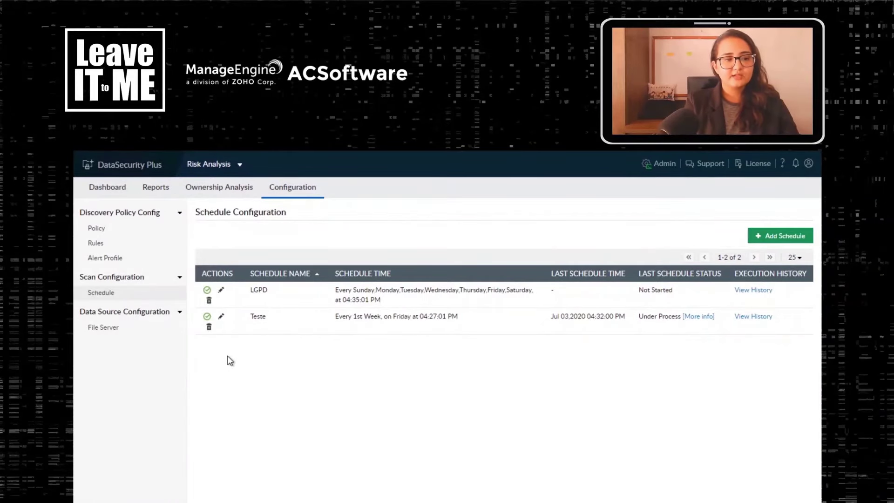
Examine which policy the Default Policy Forward alert profile uses, and return to the alert profile list without changes
left_click(115, 259)
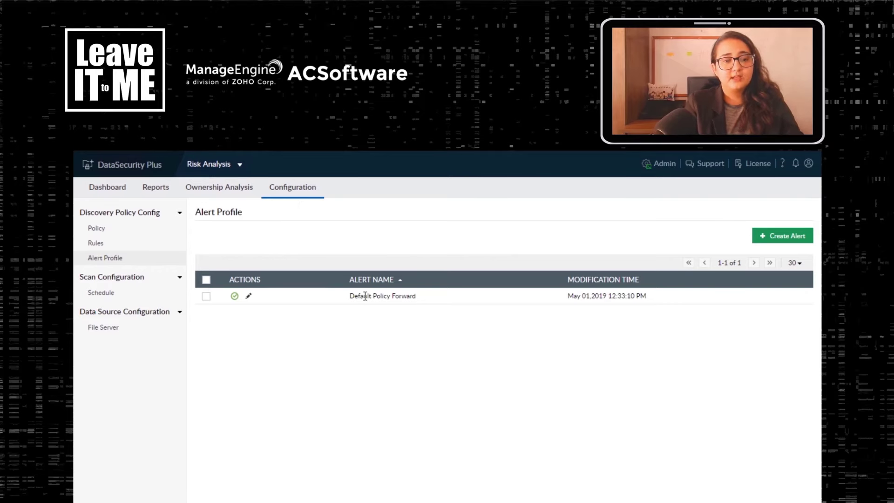
left_click(247, 298)
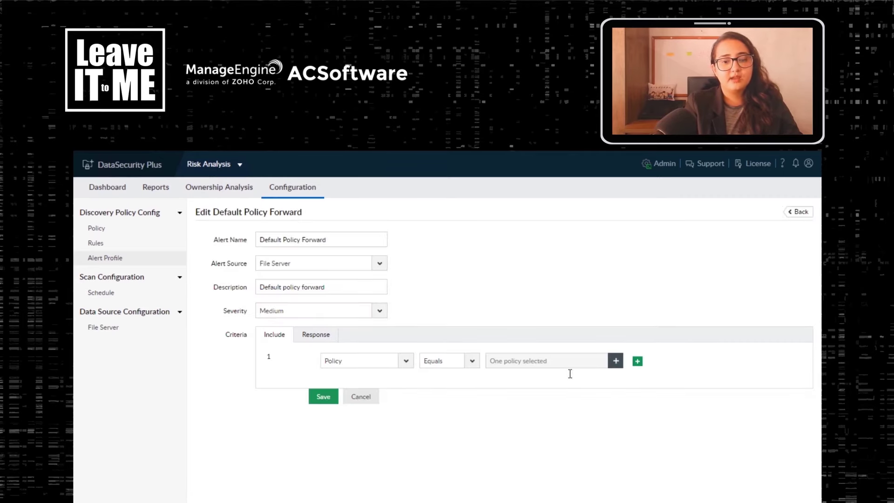
left_click(548, 365)
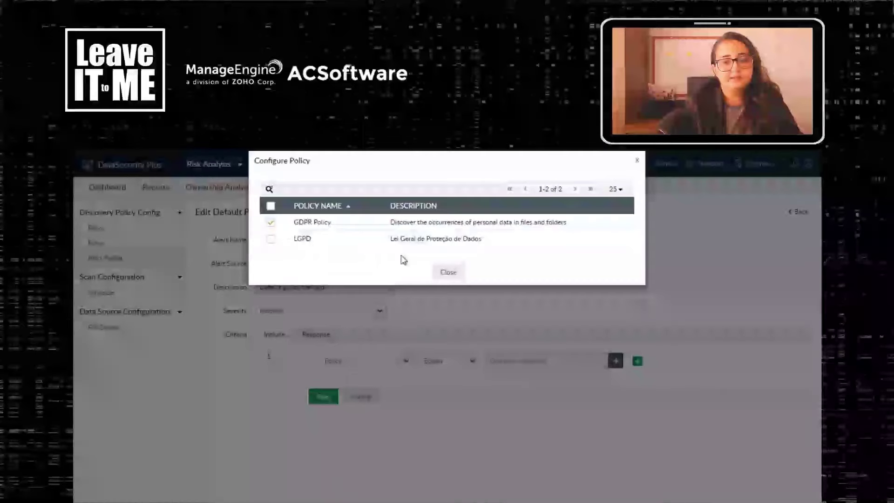
left_click(445, 273)
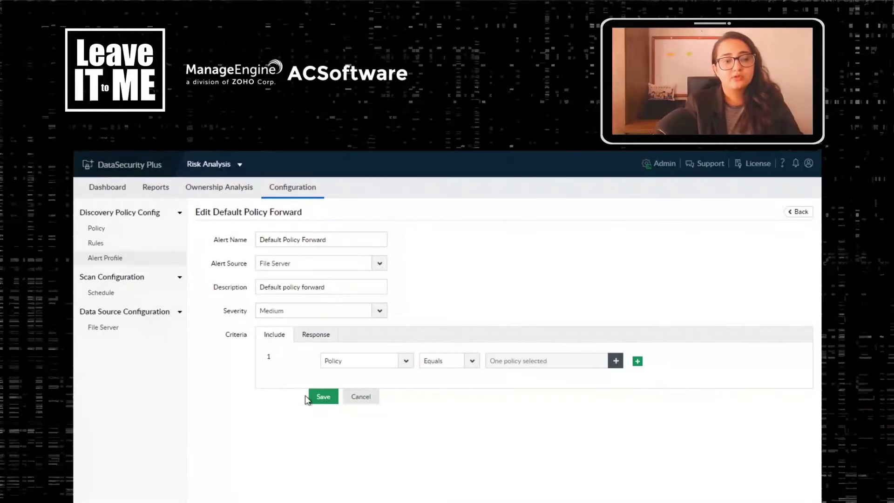
left_click(148, 260)
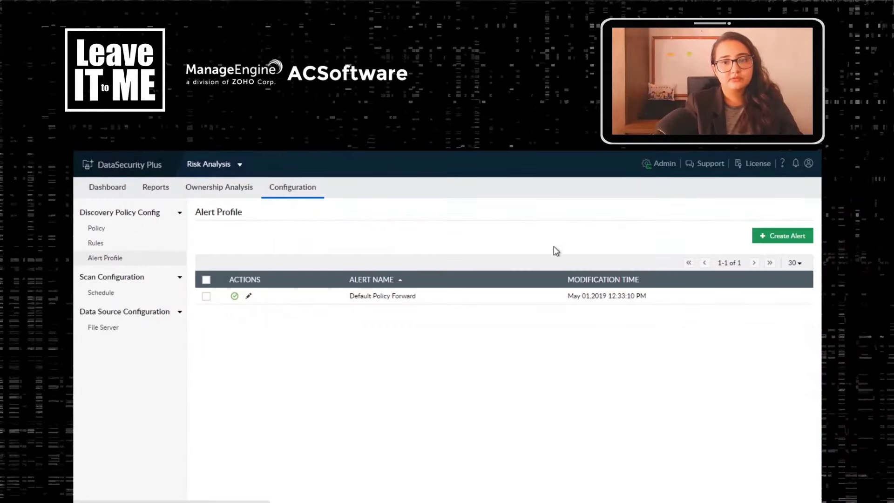
Start a new alert profile named LGPD for File Server with the description "Dados pessoais" and High severity
left_click(764, 236)
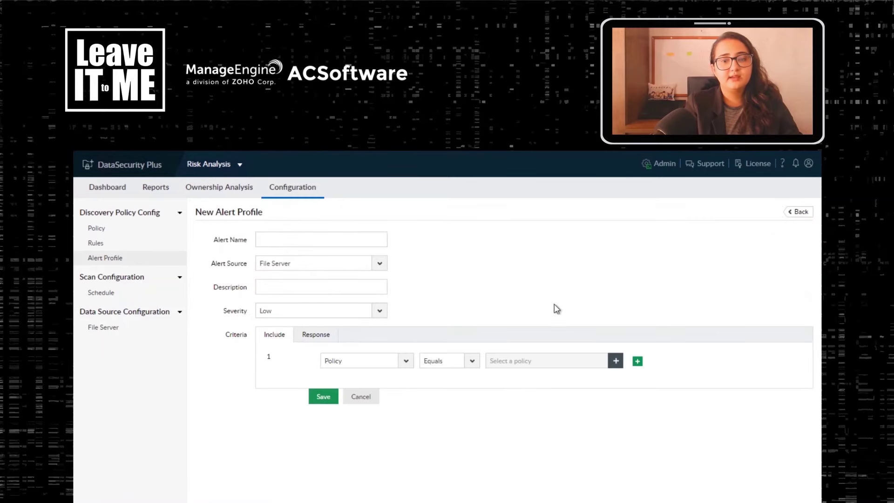
left_click(304, 240)
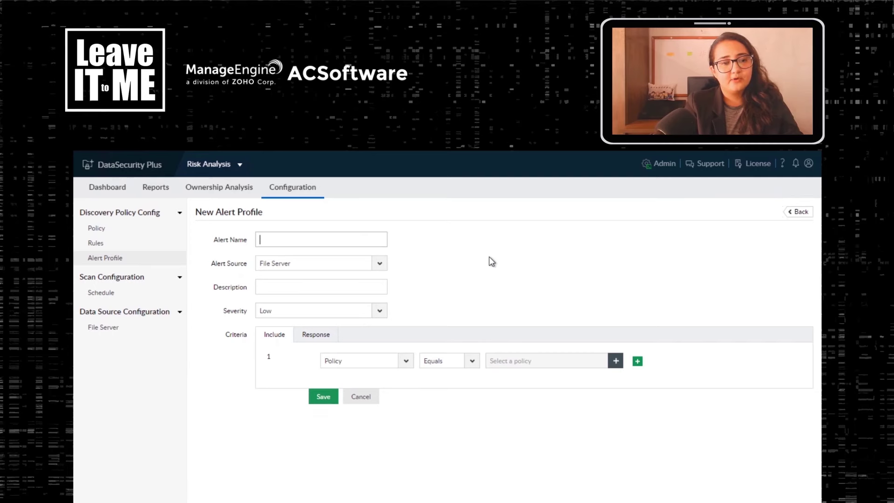
type("LGPD")
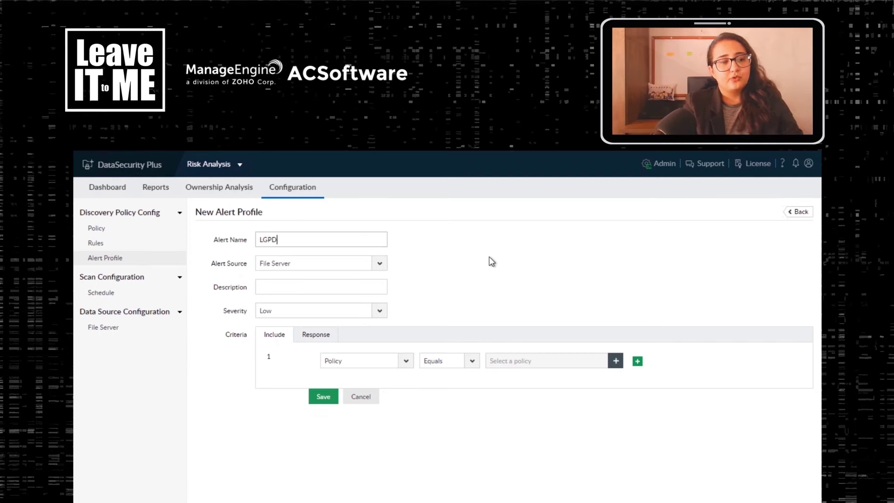
left_click(317, 270)
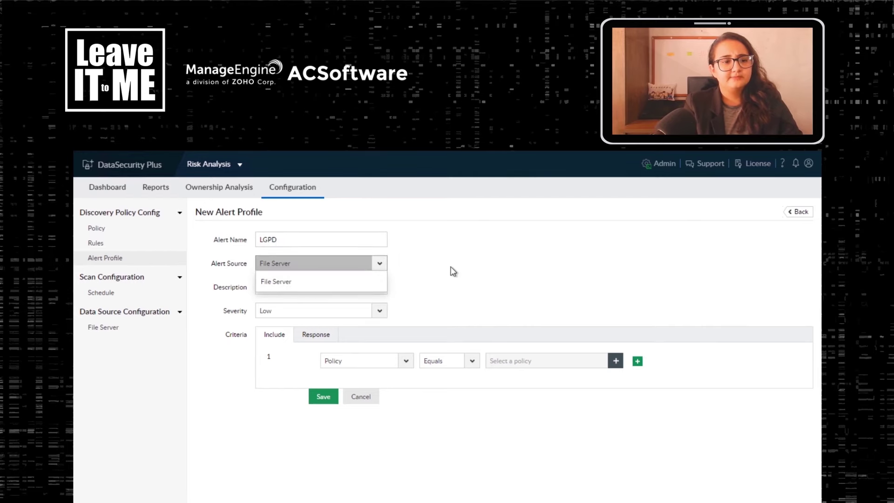
key("Tab")
type("Dados pessoais")
left_click(295, 311)
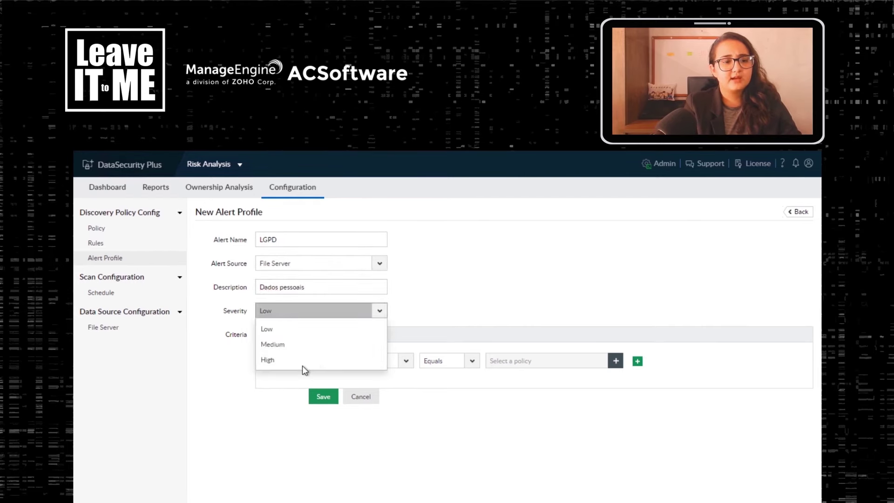
left_click(302, 363)
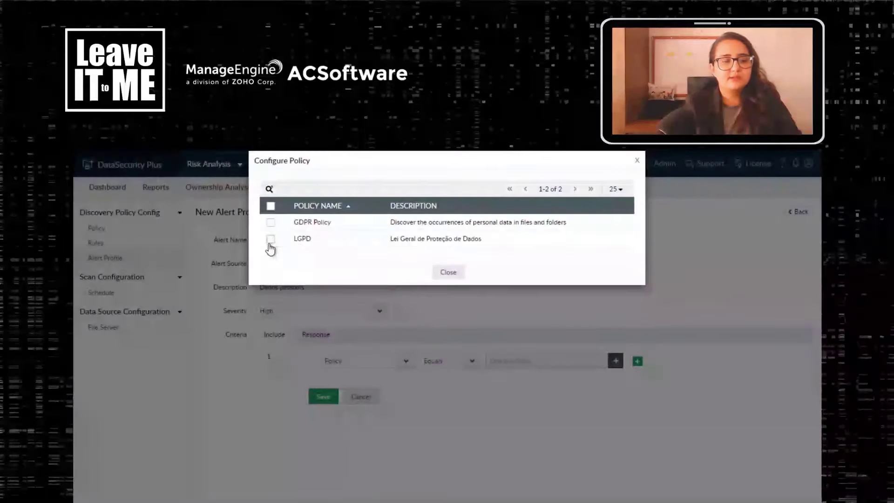
Set the alert profile's policy criterion to the LGPD policy and save the profile
left_click(271, 237)
left_click(471, 271)
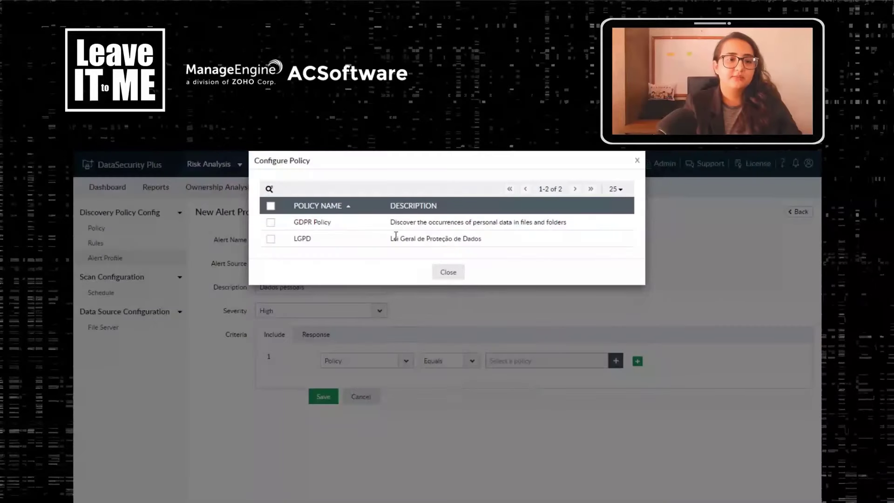
left_click(270, 239)
left_click(461, 274)
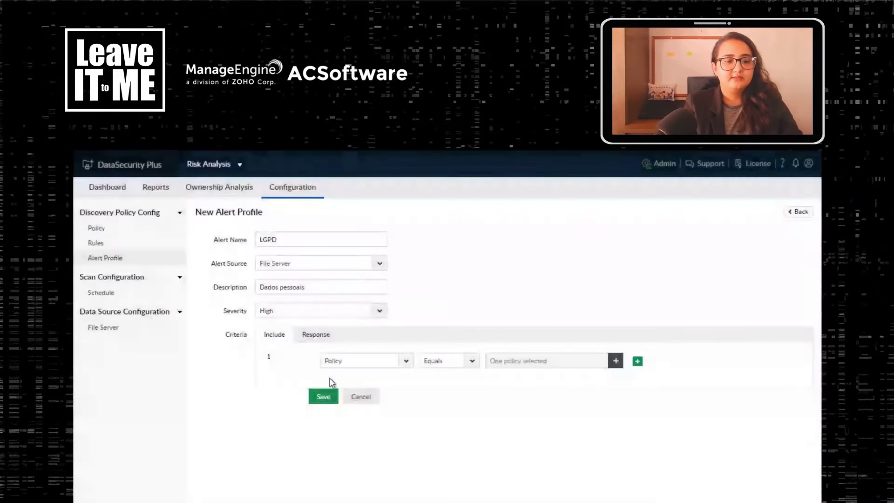
left_click(332, 396)
left_click(454, 304)
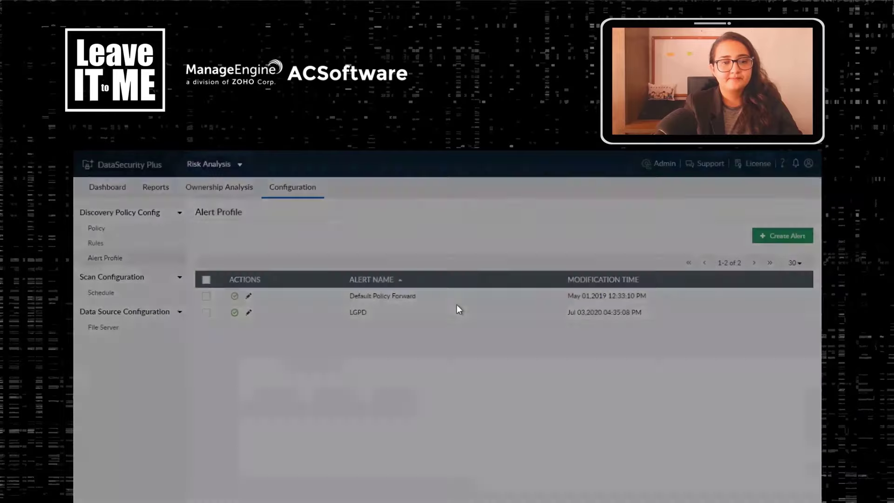
Start another alert profile named LGPD 2 for File Server with the description "Teste" and Medium severity
left_click(786, 243)
left_click(287, 243)
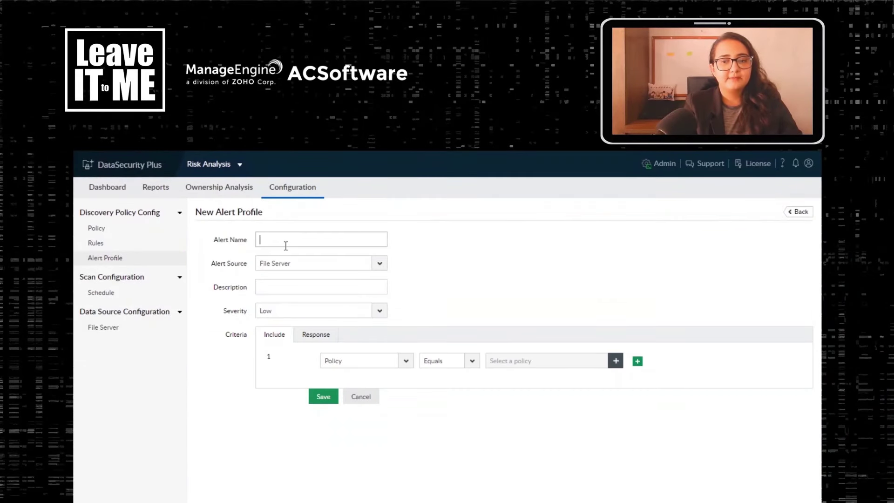
type("Teste")
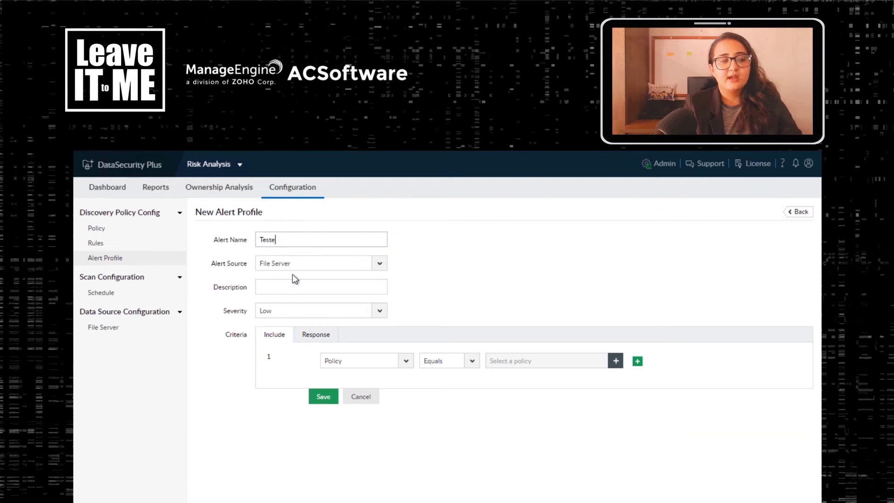
double_click(285, 240)
type("LGPD 2")
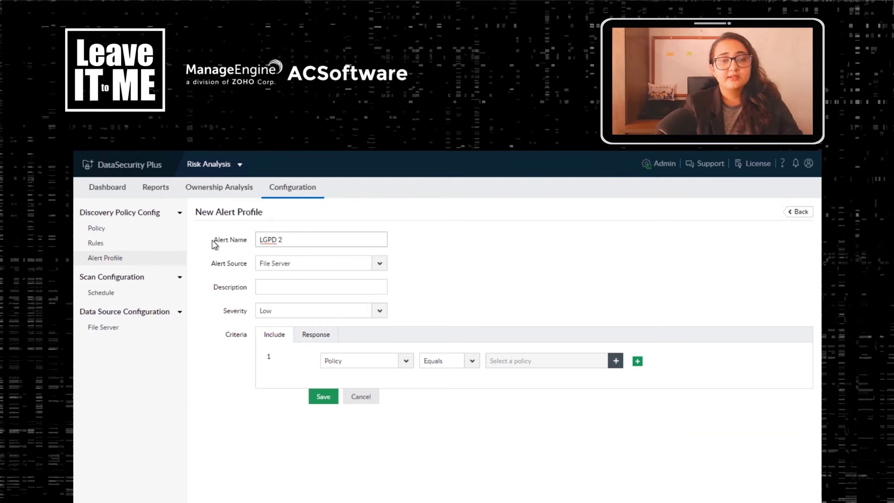
type("Teste")
left_click(292, 312)
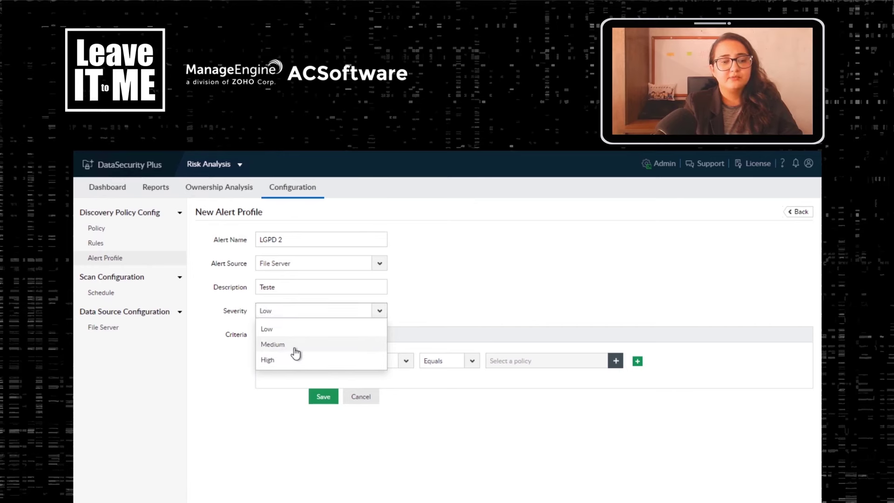
left_click(295, 353)
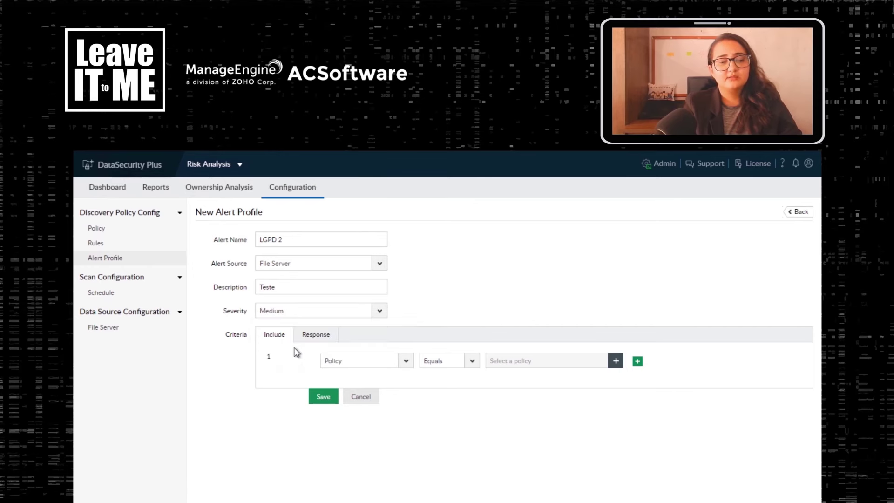
Set the LGPD 2 alert's only inclusion criterion to File Name Equals Xxx and save the profile
left_click(339, 364)
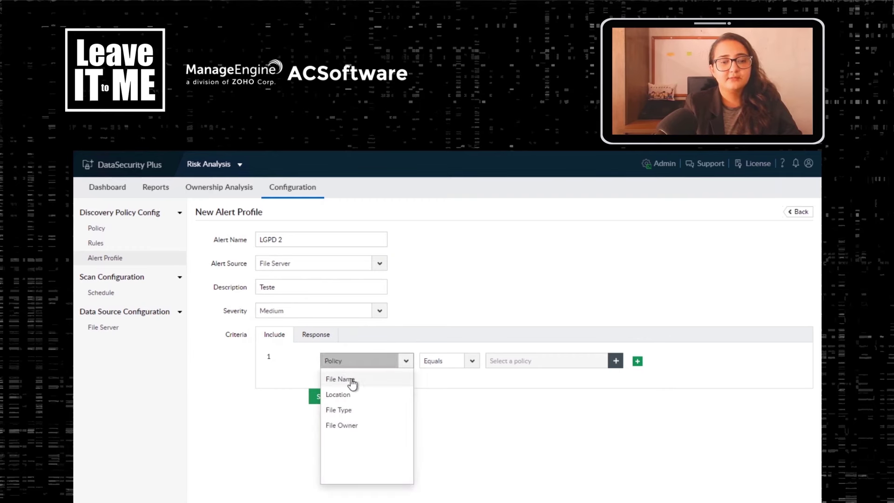
left_click(351, 381)
left_click(535, 366)
type("Xxx")
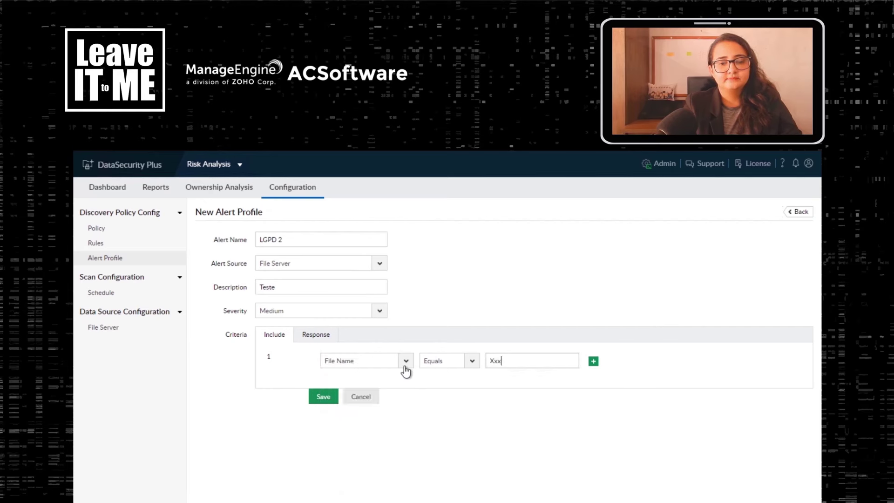
left_click(593, 361)
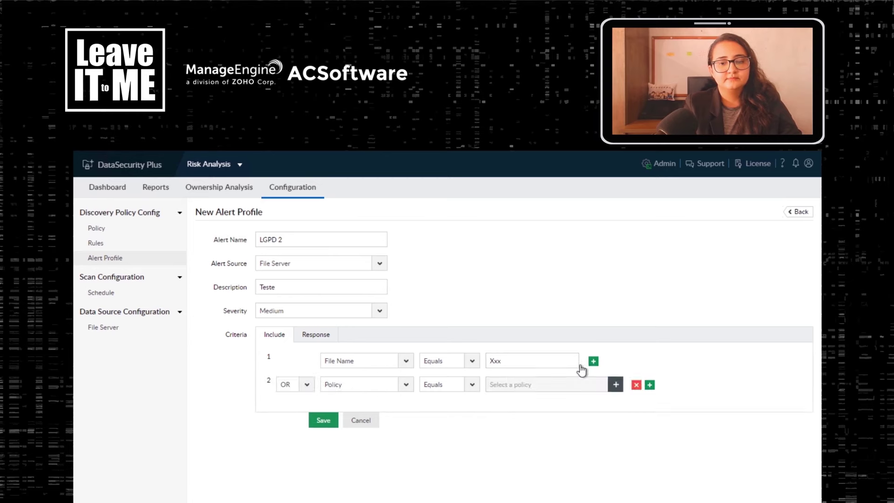
left_click(636, 385)
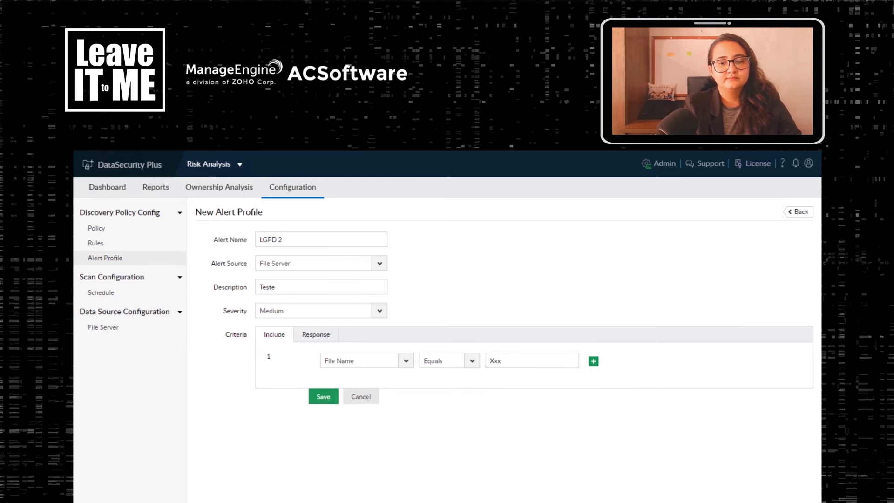
left_click(324, 397)
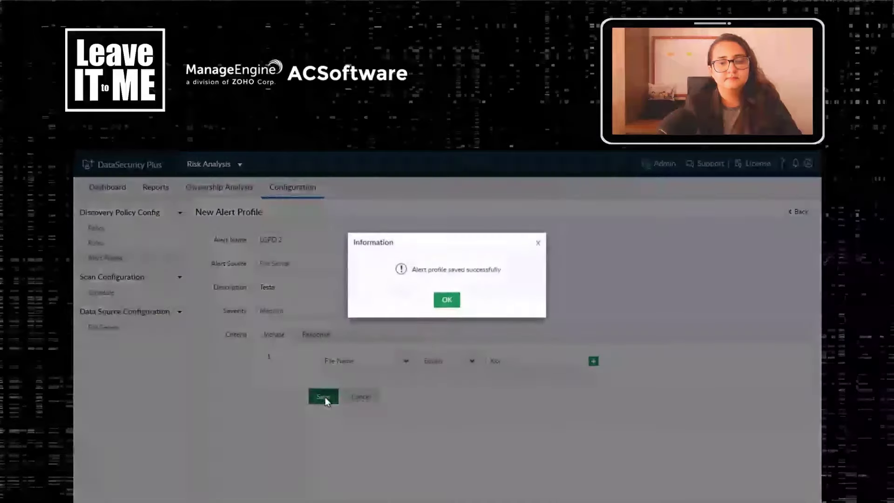
left_click(448, 302)
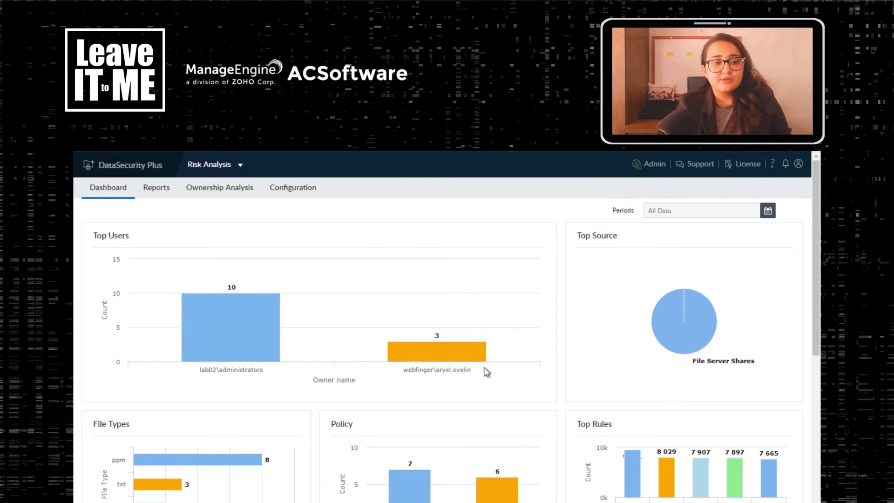
Review the Risk Analysis dashboard's charts for users, sources, file types, policies and rules, plus the Top Rules and Top Origins tables
scroll(577, 391, "down", 2)
scroll(611, 431, "down", 4)
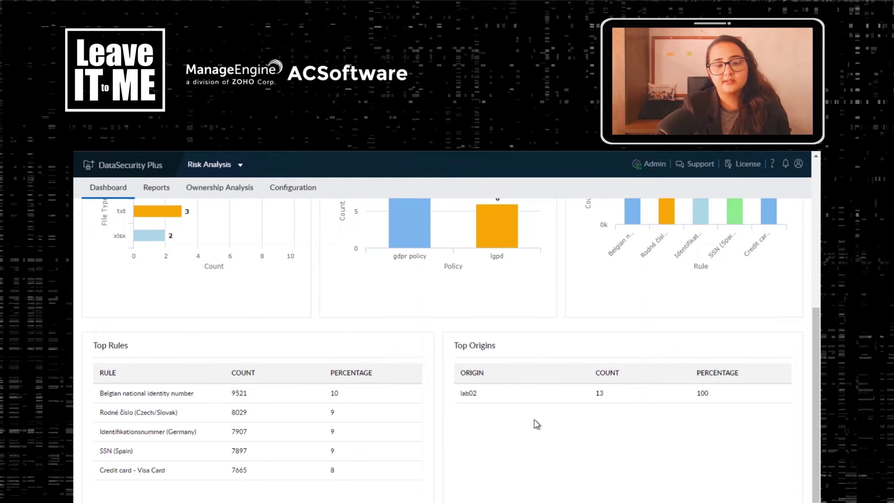
scroll(537, 424, "up", 6)
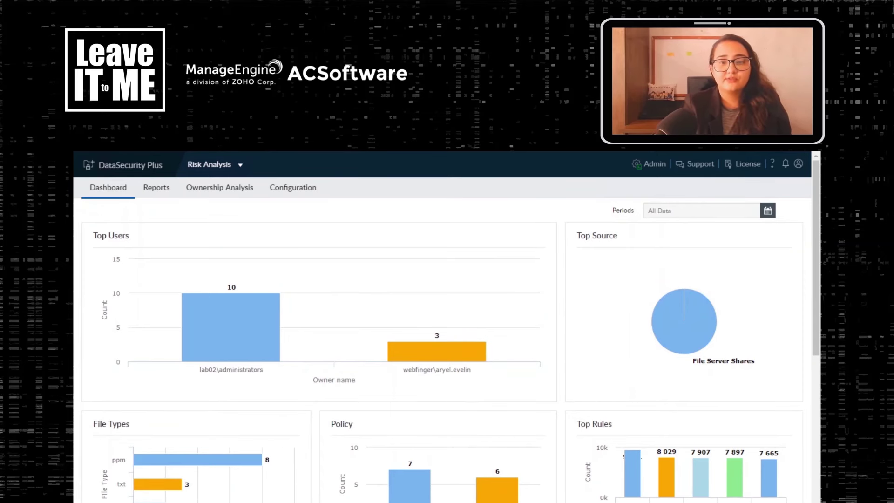
Examine the ownership analysis for user risk scores, users with most violations, risk score trends and data sources
left_click(232, 197)
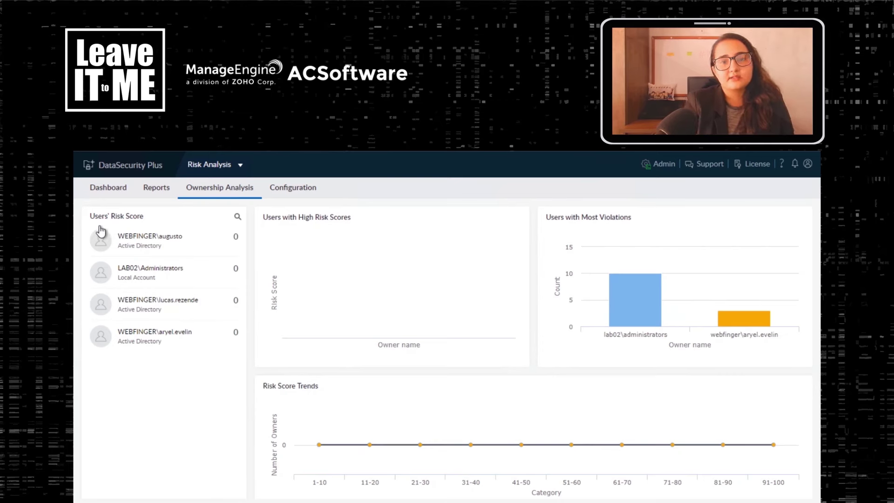
left_click_drag(271, 217, 431, 227)
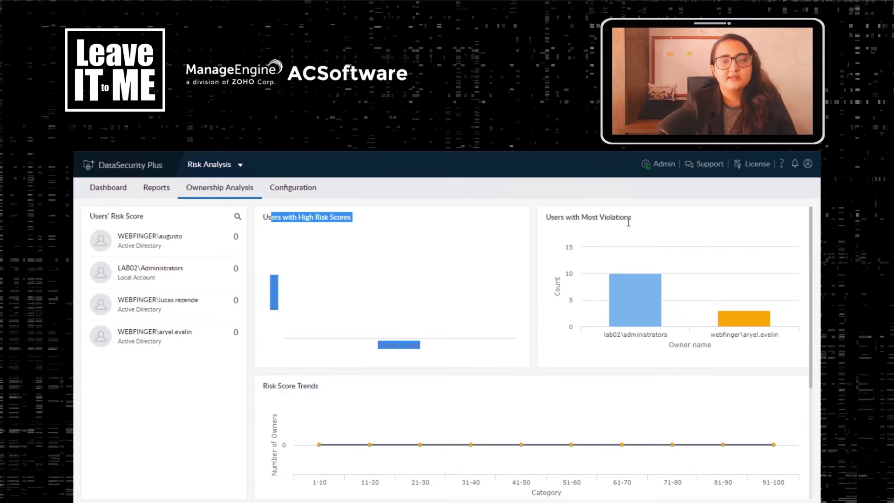
left_click(410, 223)
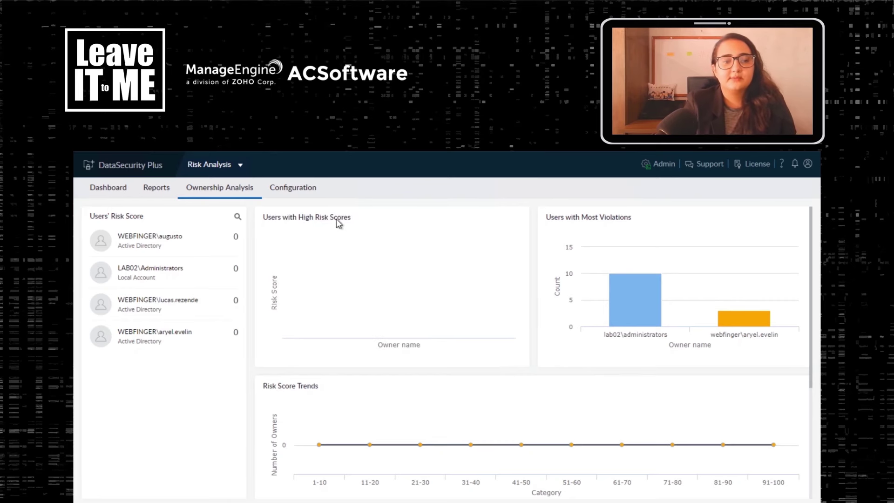
scroll(403, 269, "down", 4)
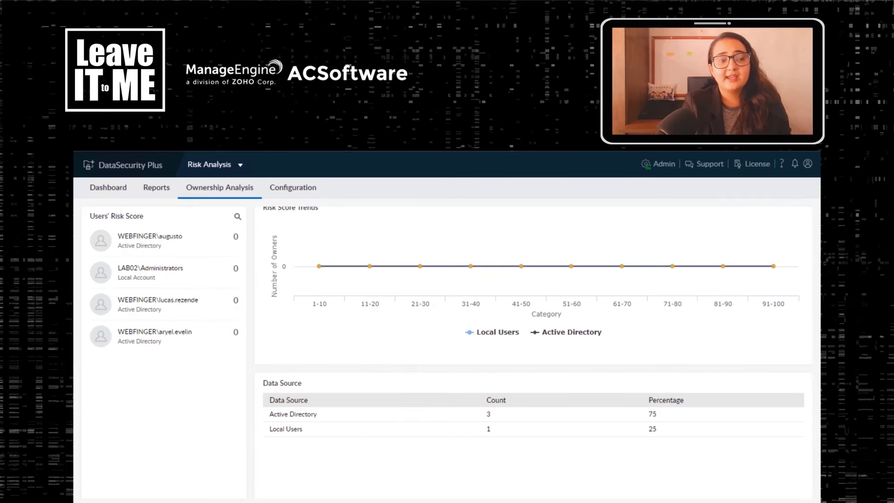
Review the All Records report for the files, violated policies, occurrences and risk scores found by the scan
left_click(156, 189)
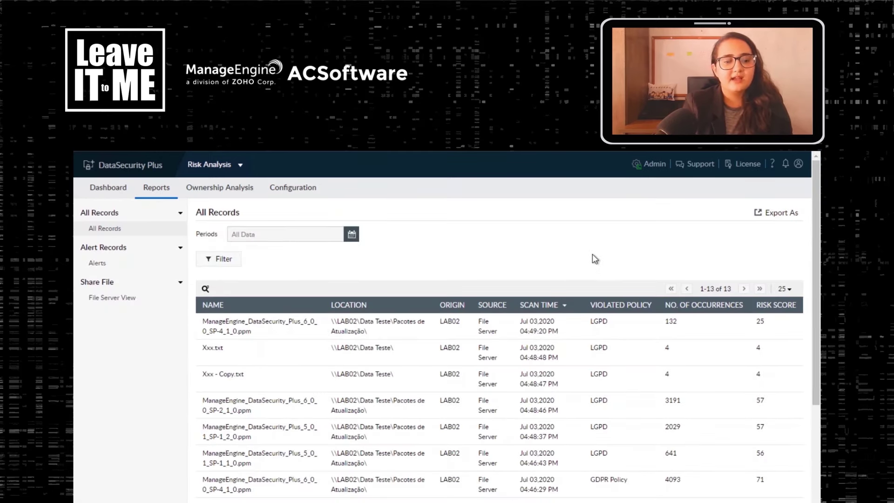
scroll(593, 265, "down", 1)
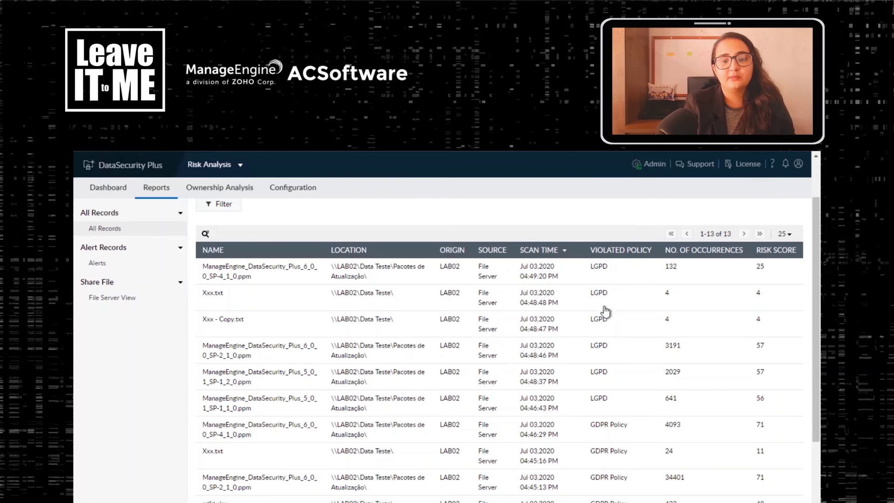
scroll(610, 312, "down", 1)
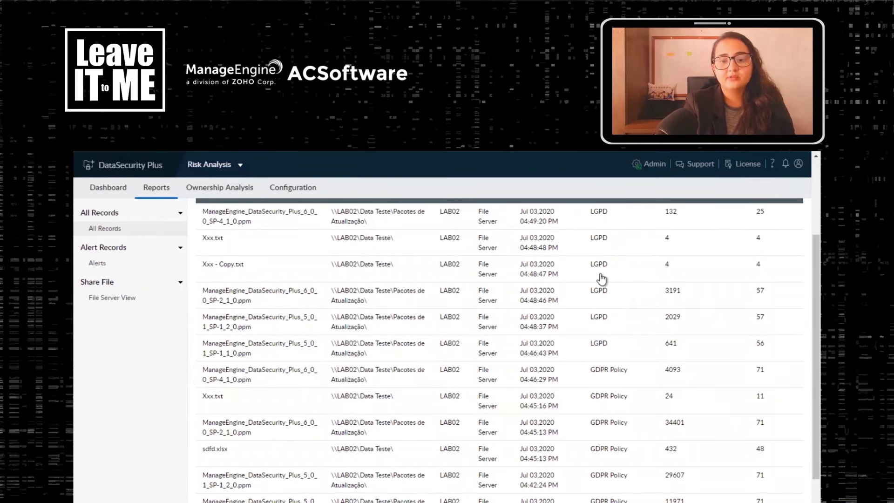
scroll(603, 298, "up", 1)
scroll(604, 304, "down", 1)
scroll(603, 298, "up", 1)
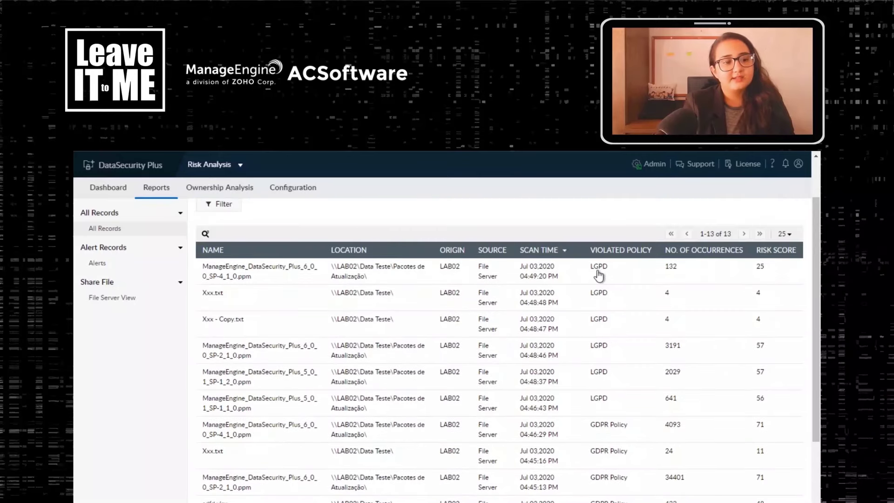
Inspect the newest LGPD violation record's rule matches, risk score, permissions and file properties, and return to the dashboard
left_click(591, 269)
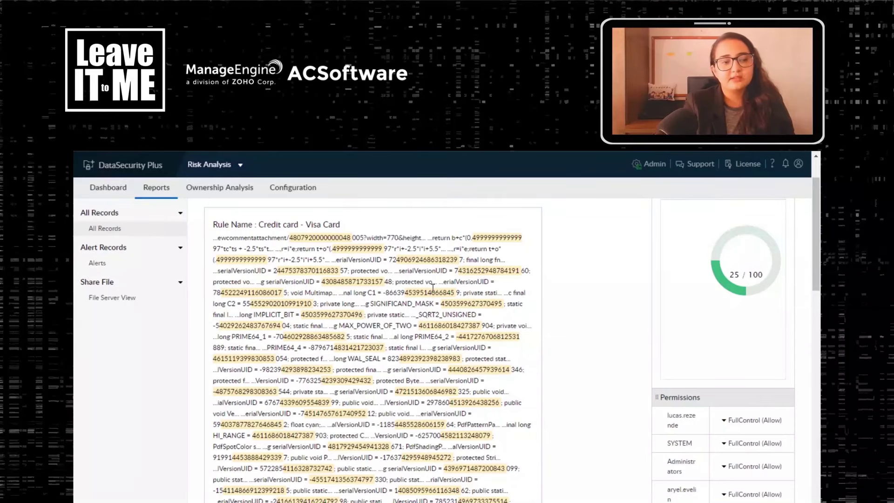
scroll(434, 289, "down", 1)
scroll(512, 307, "down", 1)
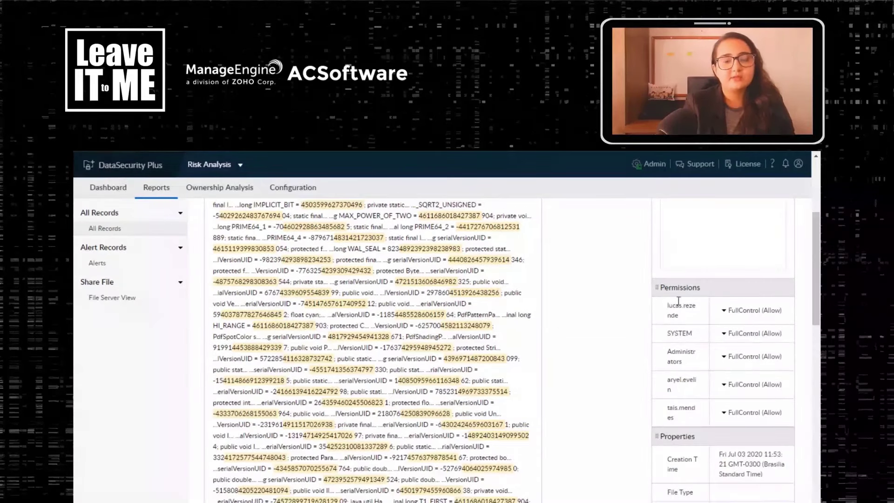
scroll(685, 351, "down", 1)
scroll(701, 385, "down", 1)
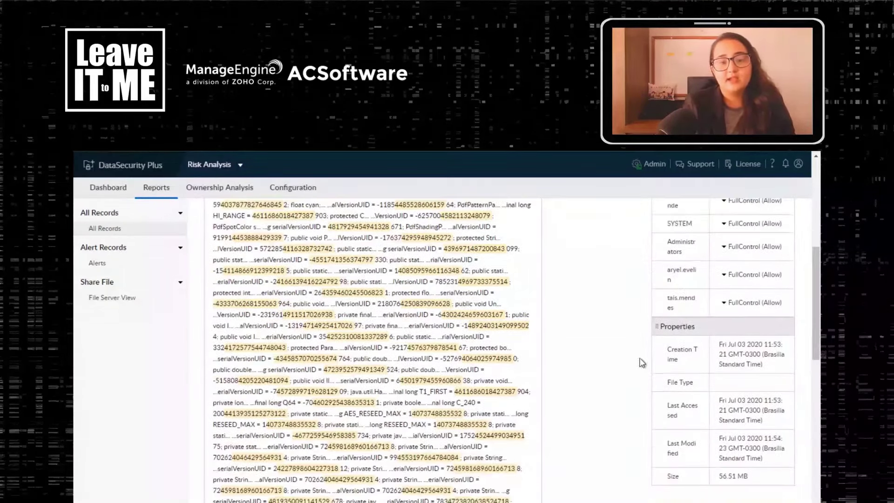
scroll(708, 385, "up", 5)
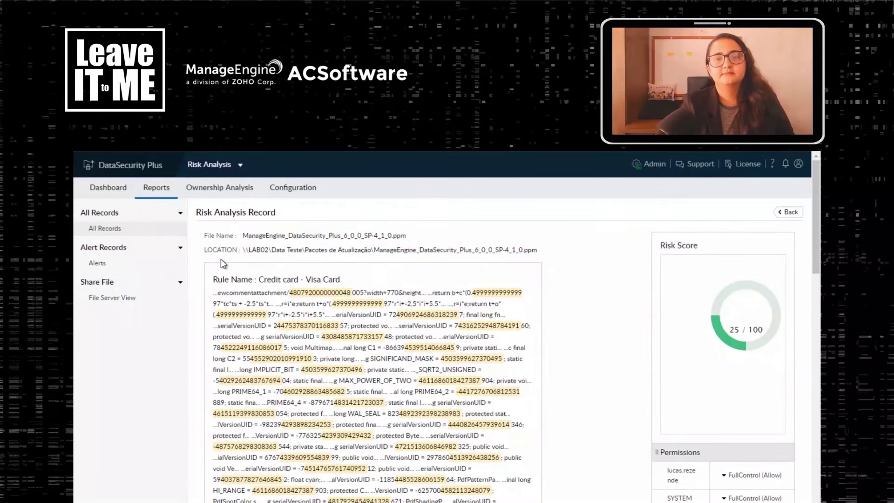
left_click(115, 194)
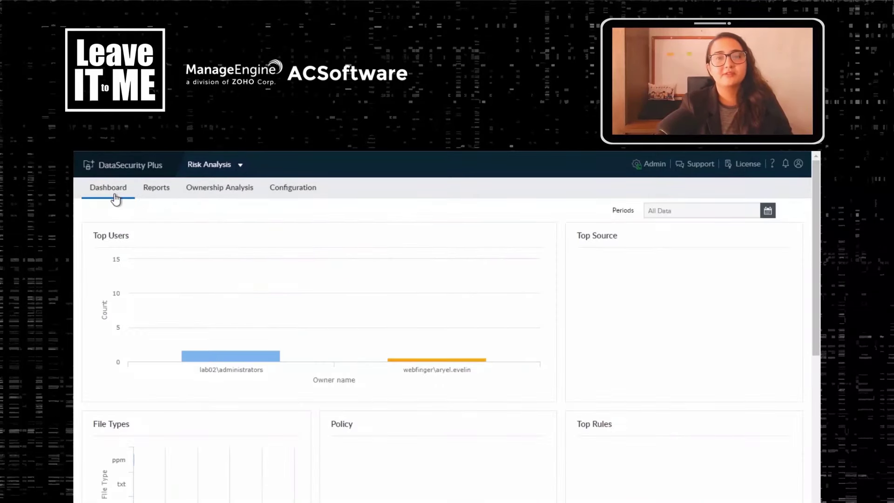